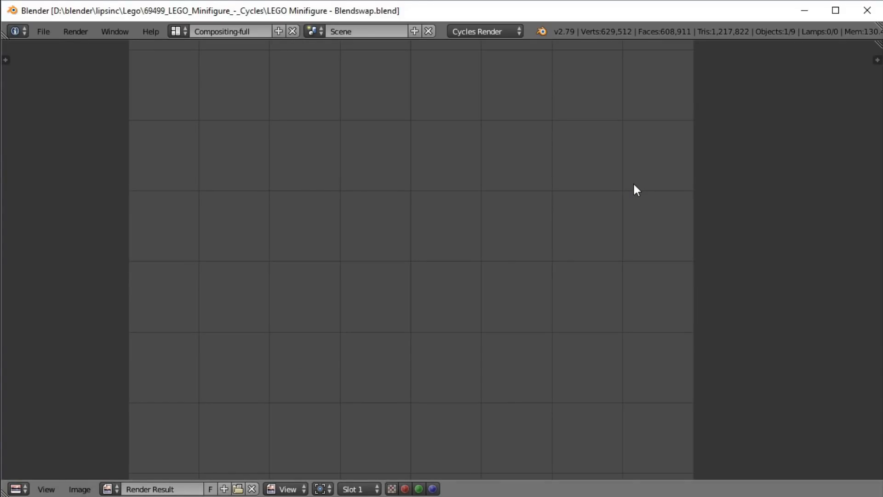
- Restore the multi-editor layout, enlarge the 3D viewport showing the minifigure, and set its shading to Texture
key("ctrl+Up")
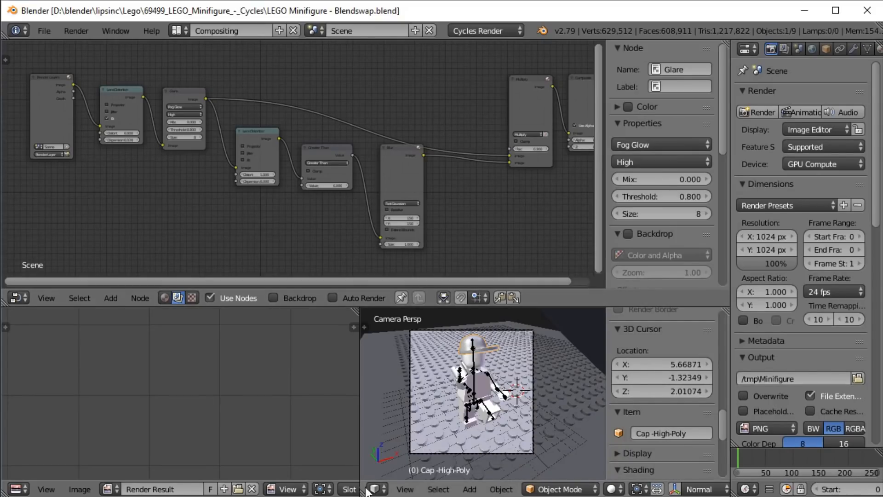
left_click_drag(362, 492, 205, 486)
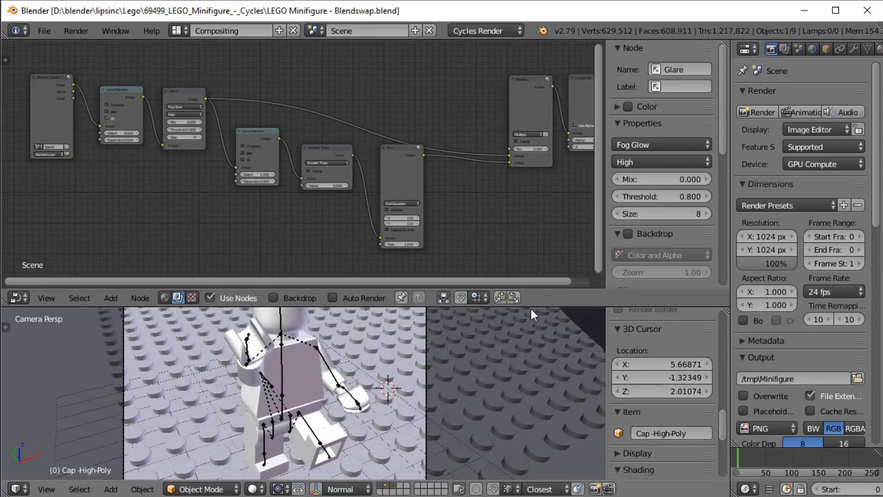
left_click_drag(532, 306, 566, 124)
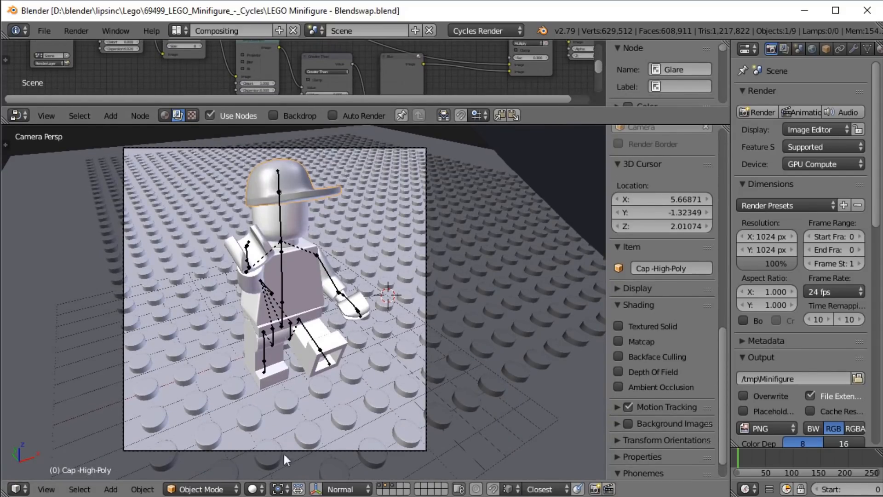
left_click(253, 489)
left_click(288, 423)
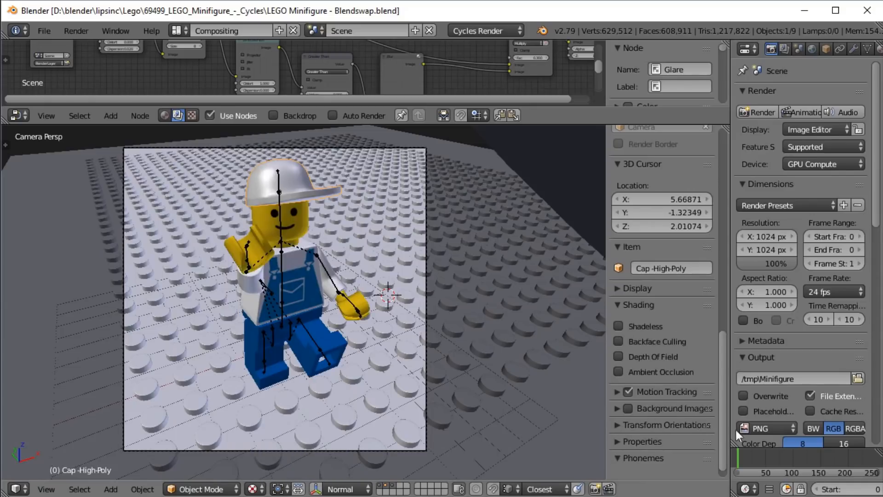
- Put the minifigure's armature in Pose Mode and set its skeleton to Rest Position
right_click(279, 183)
key("ctrl+Tab")
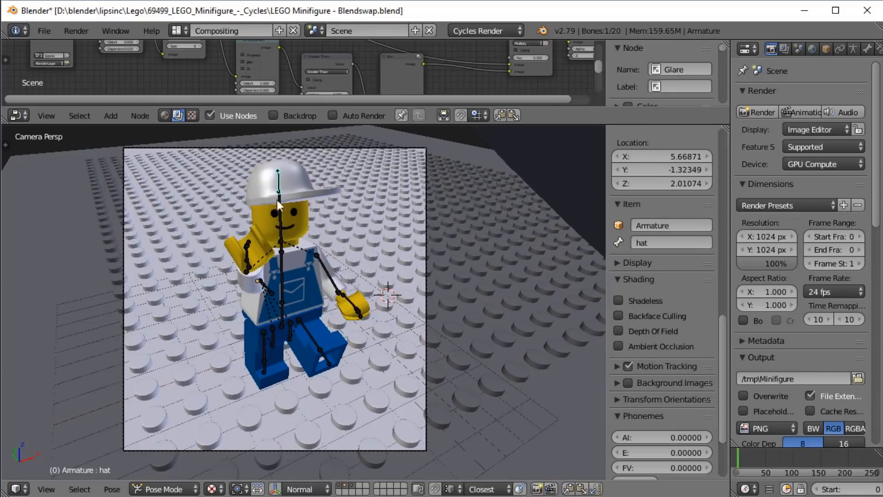
left_click(852, 49)
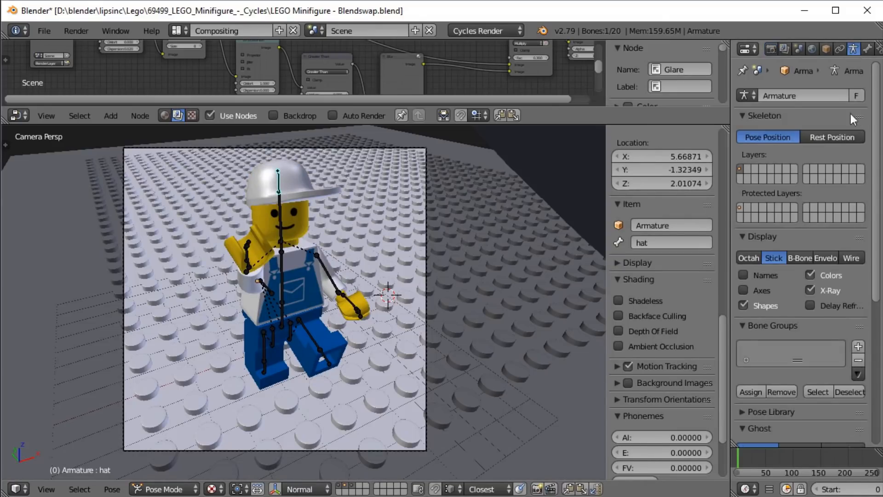
left_click(834, 137)
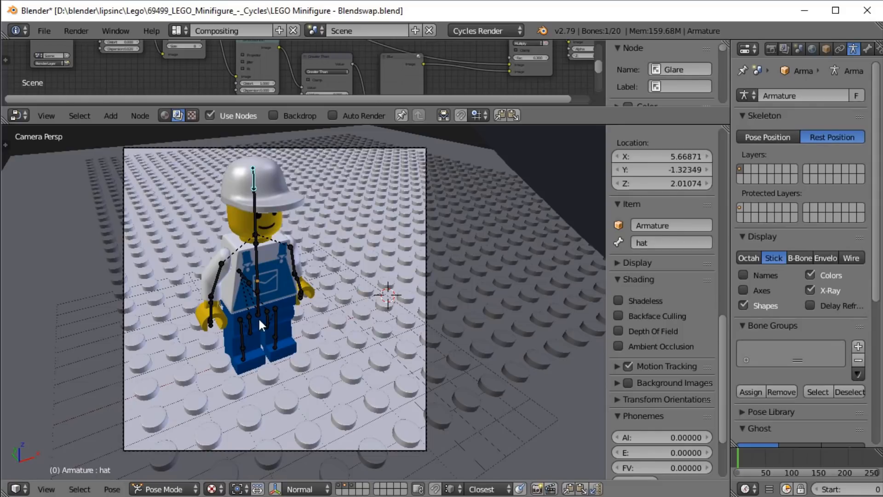
- In front orthographic view, delete the two large planes that obstruct the minifigure
key("KP_1")
scroll(476, 233, "down", 4)
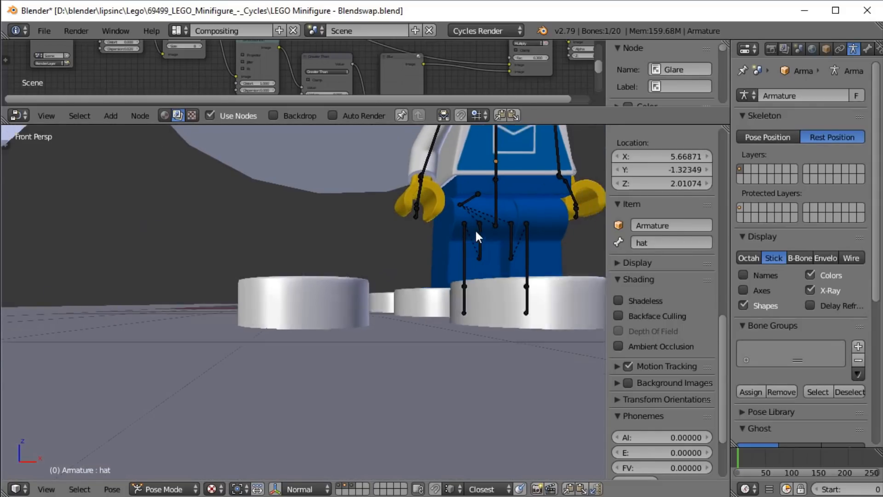
key("KP_5")
scroll(477, 232, "down", 6)
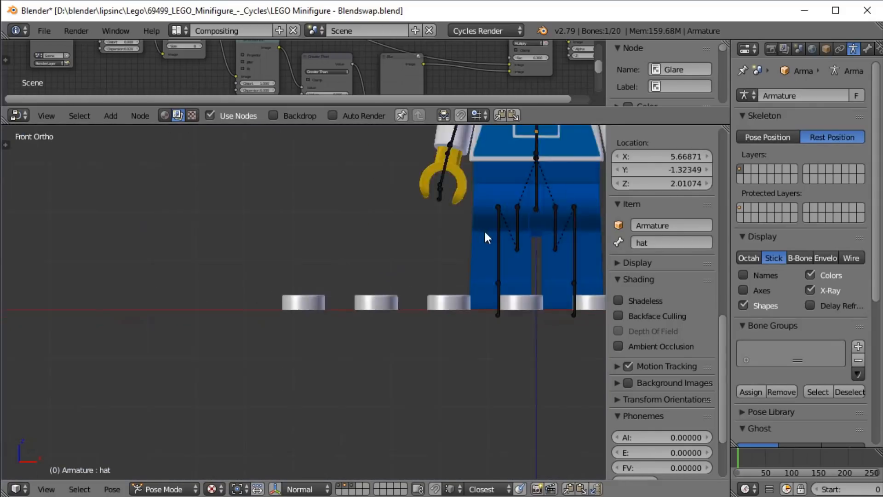
middle_click_drag(428, 262, 340, 398, "shift")
scroll(374, 364, "down", 1)
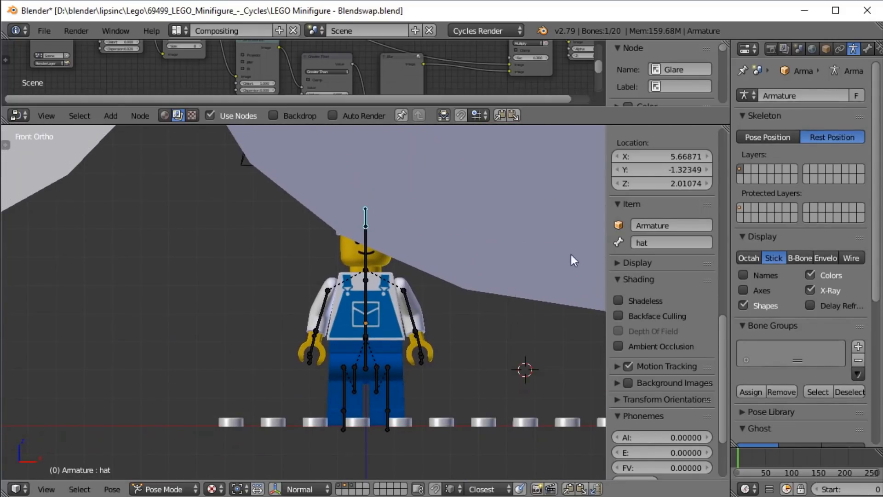
right_click(494, 299)
key("x")
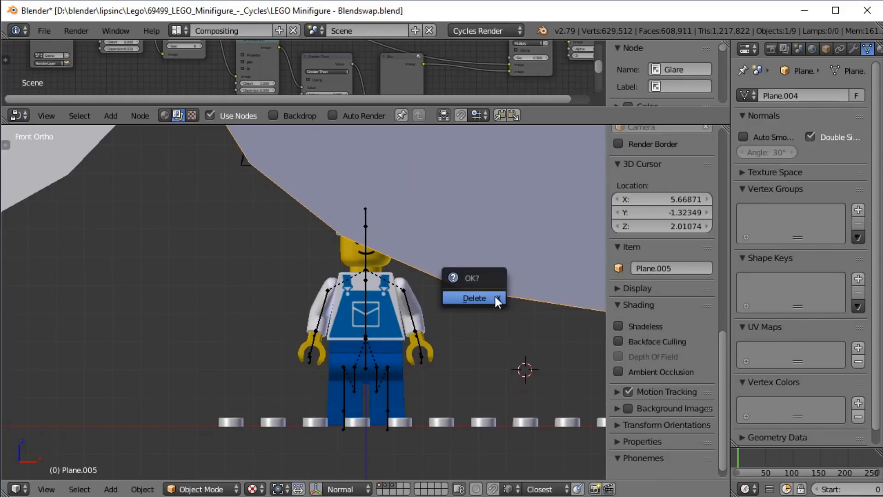
left_click(495, 296)
right_click(33, 170)
key("x")
left_click(174, 199)
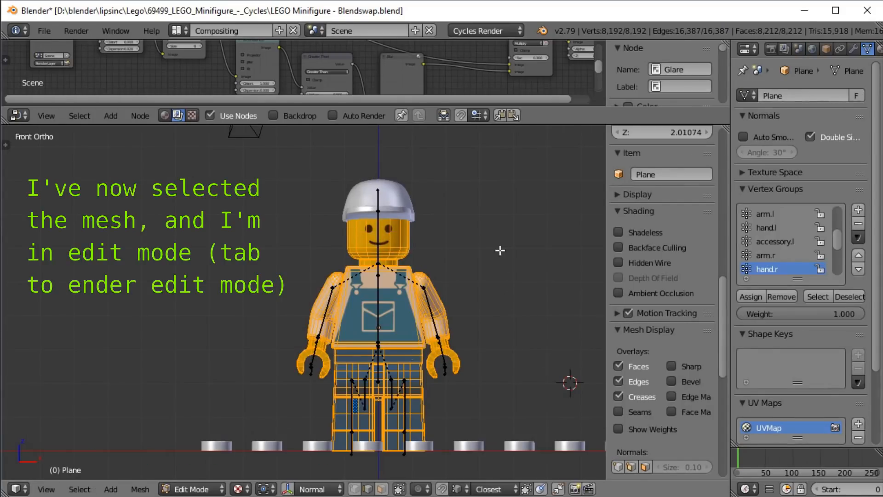
- Add one loop cut around the head between the eyes and mouth, slid by a factor of about -0.217, and expose its full settings
key("ctrl+r")
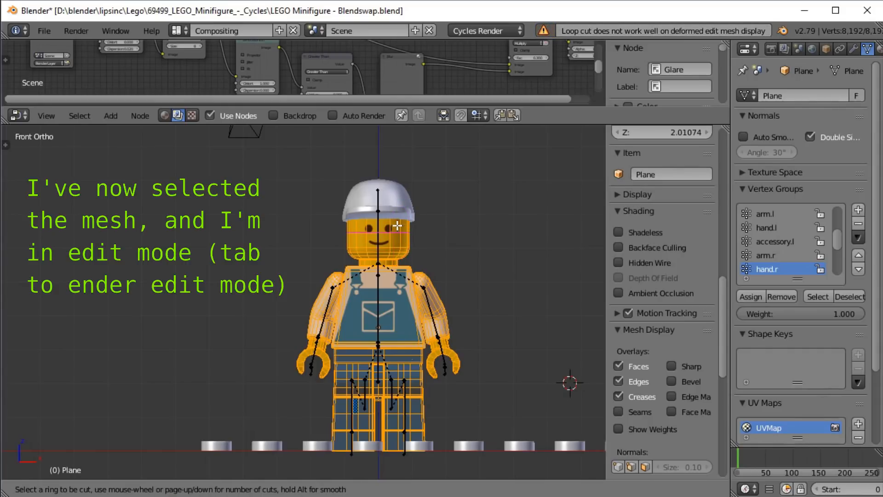
left_click(398, 225)
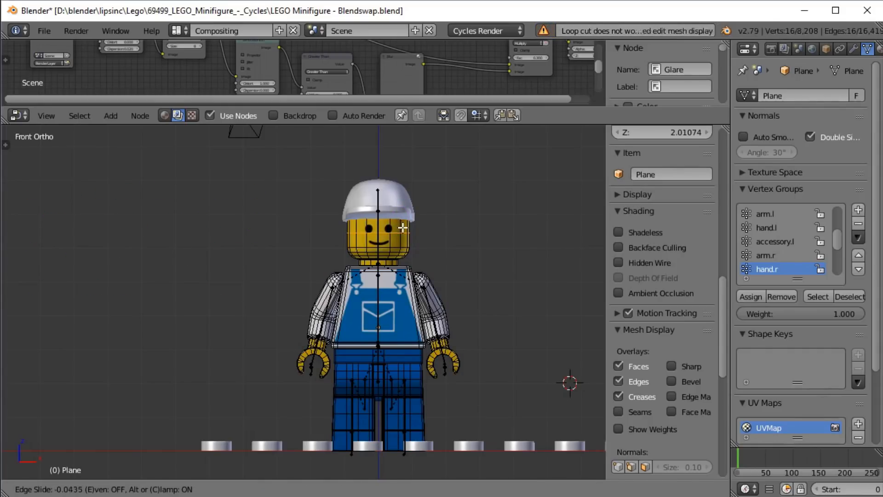
left_click(404, 229)
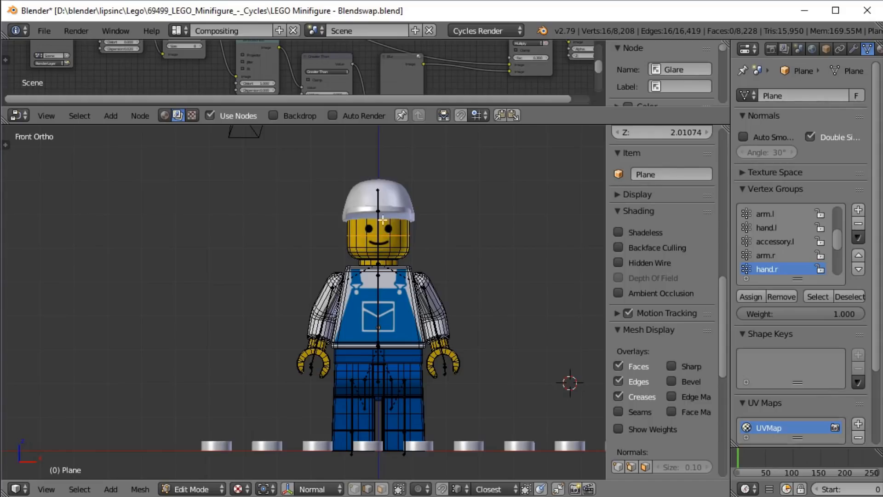
left_click(5, 145)
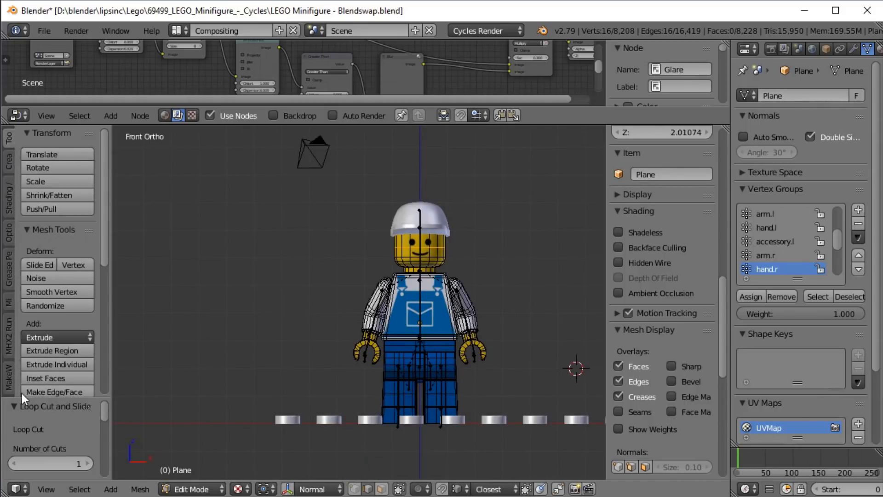
left_click_drag(57, 398, 69, 150)
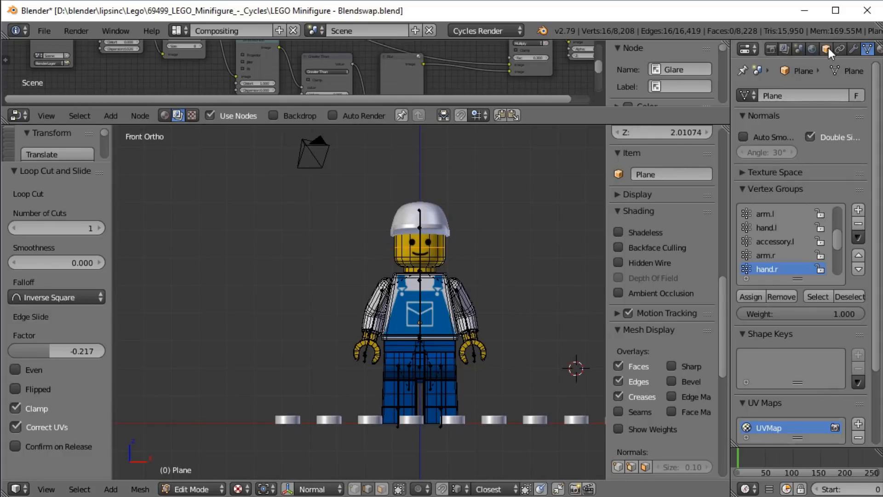
- Select the two faces containing the mouth, separate them into their own object, and return to Object Mode
left_click(381, 490)
right_click(420, 254)
right_click(427, 253, "shift")
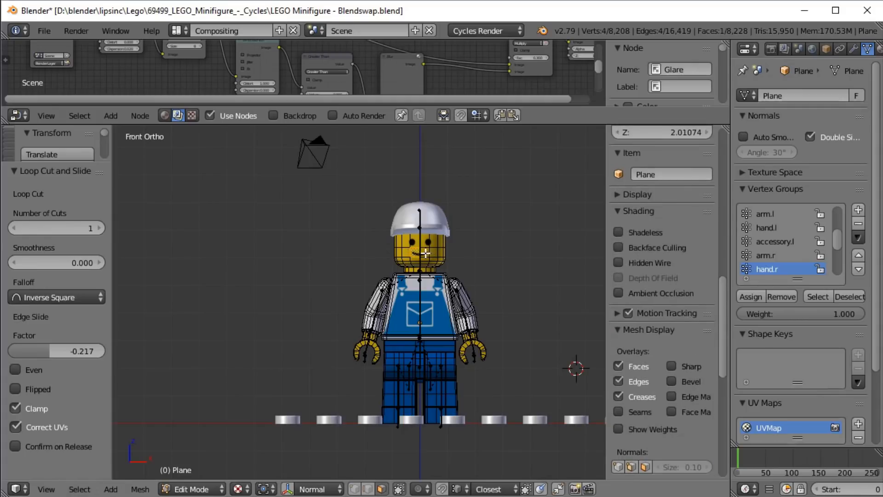
key("p")
left_click(489, 284)
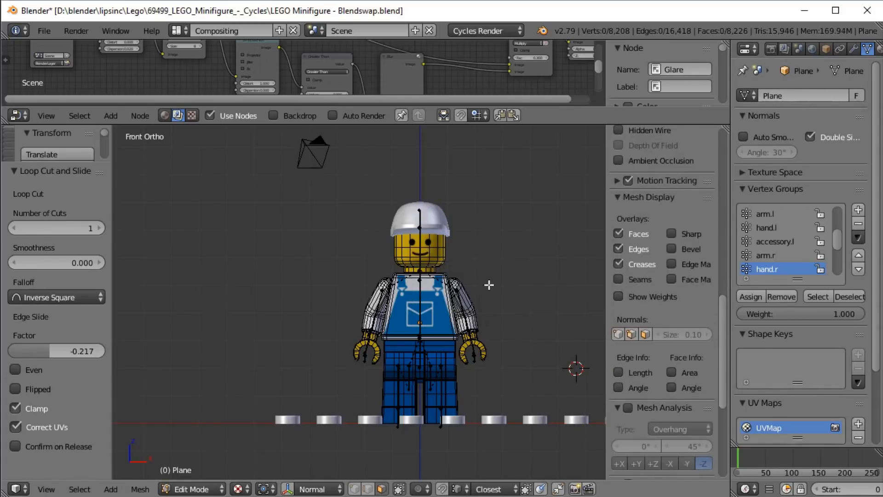
key("Tab")
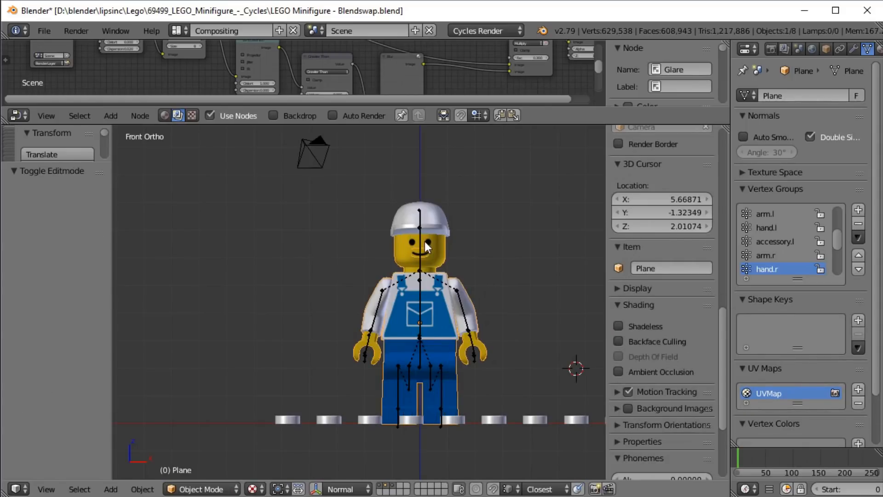
- Examine the separated mouth area on the minifigure's head up close
right_click(422, 243)
key("ctrl+Tab")
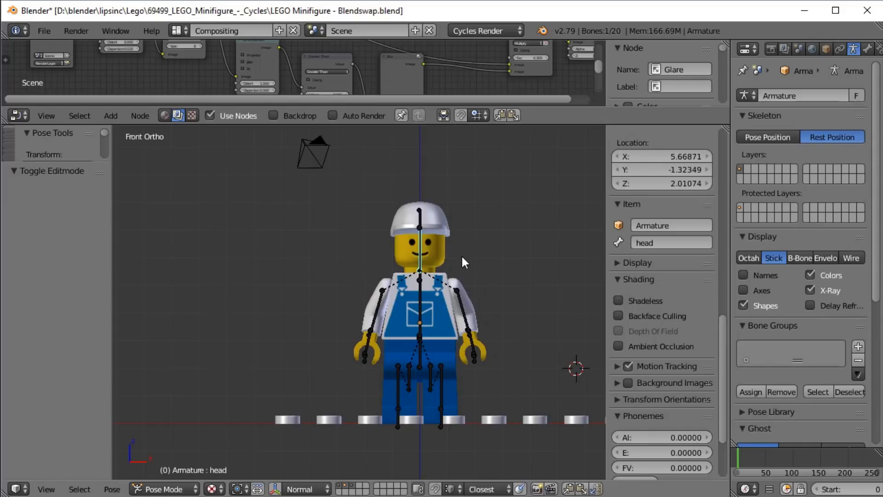
scroll(462, 254, "up", 1)
scroll(469, 236, "up", 3)
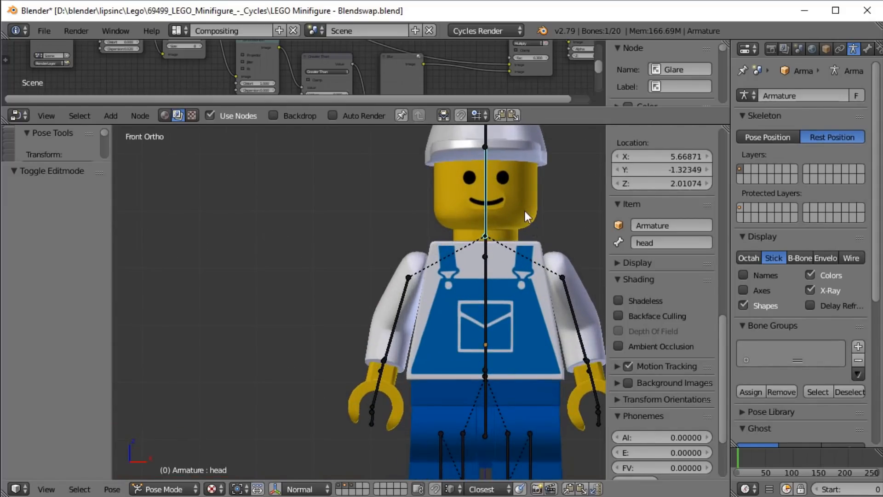
middle_click_drag(529, 209, 404, 359)
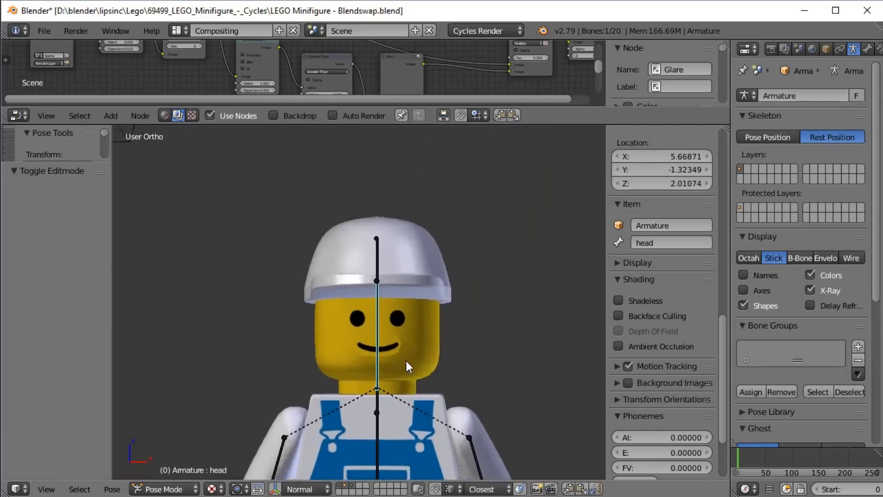
scroll(404, 361, "up", 3)
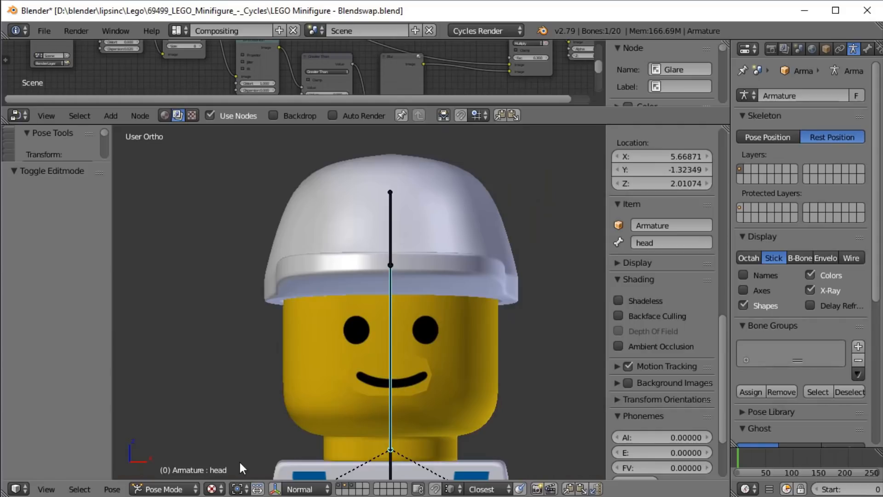
- Check the face and mouth in Rendered viewport shading, and return to Texture shading
left_click(212, 489)
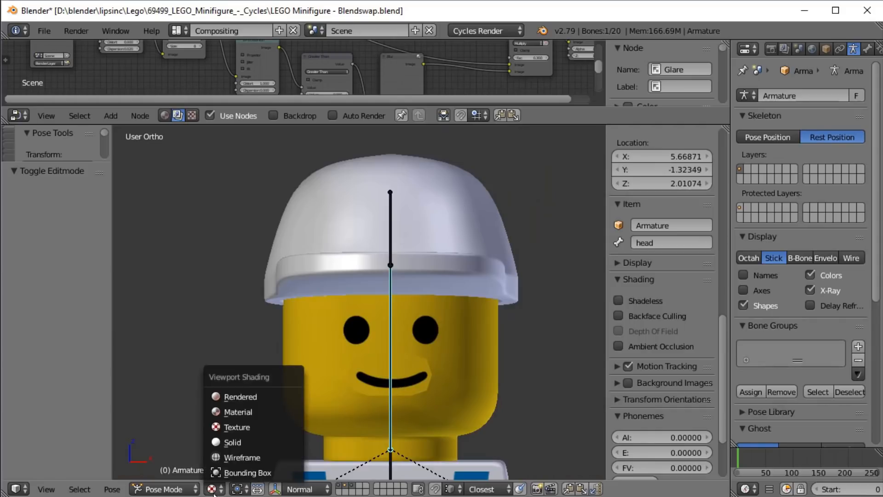
left_click(243, 396)
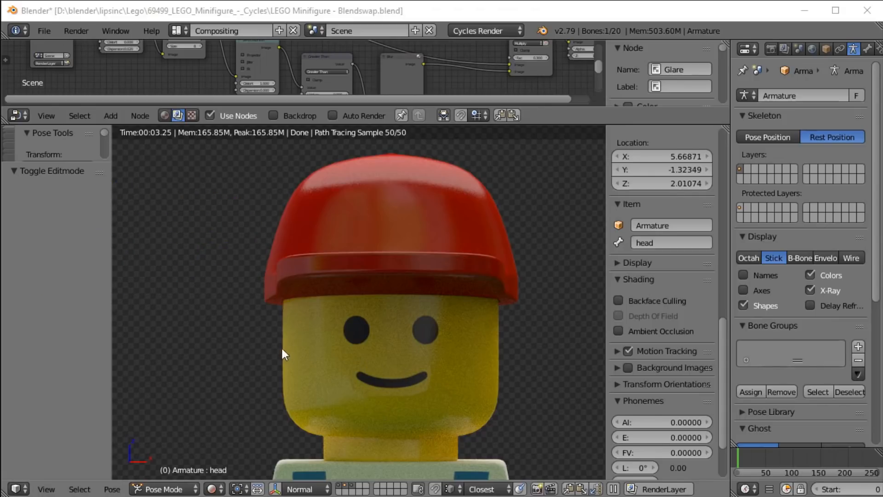
scroll(452, 407, "up", 1)
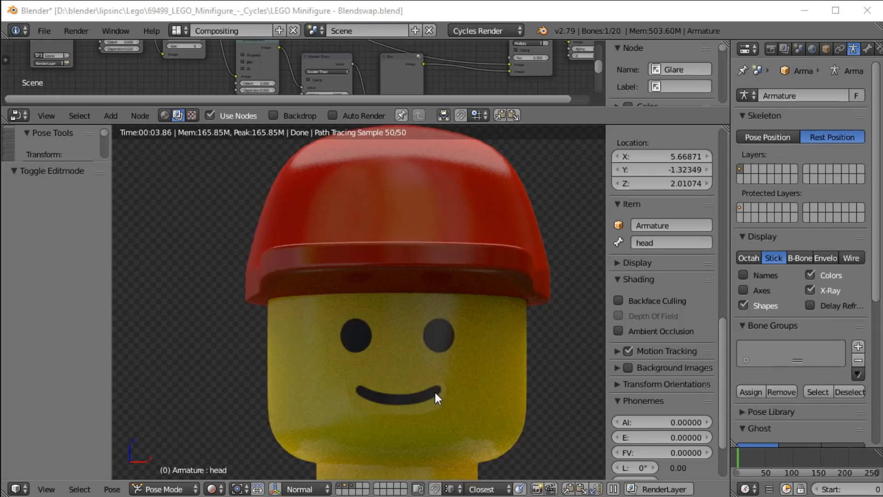
left_click(211, 489)
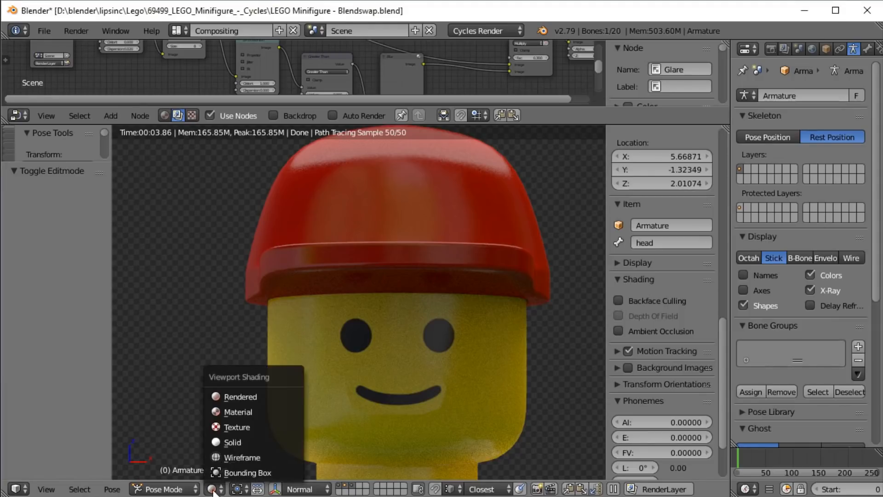
left_click(247, 426)
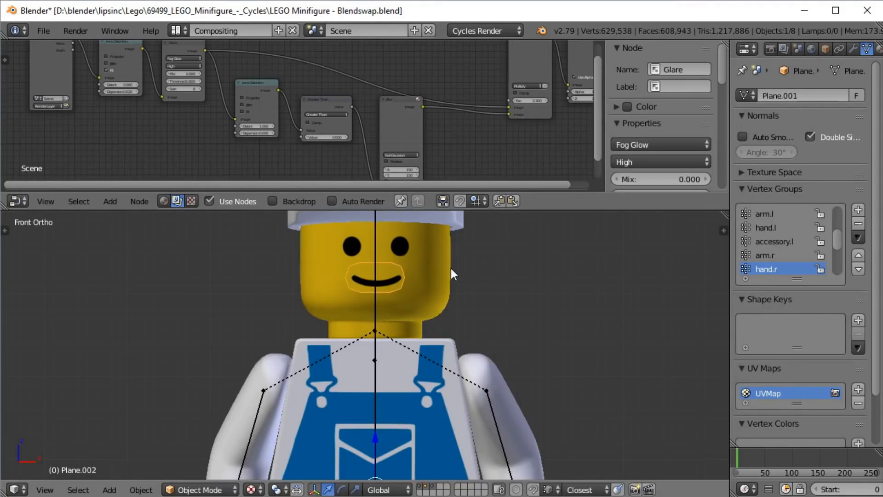
- Maximize the node editor and examine the scene's compositing node setup
scroll(468, 125, "down", 2)
middle_click_drag(468, 126, 447, 131)
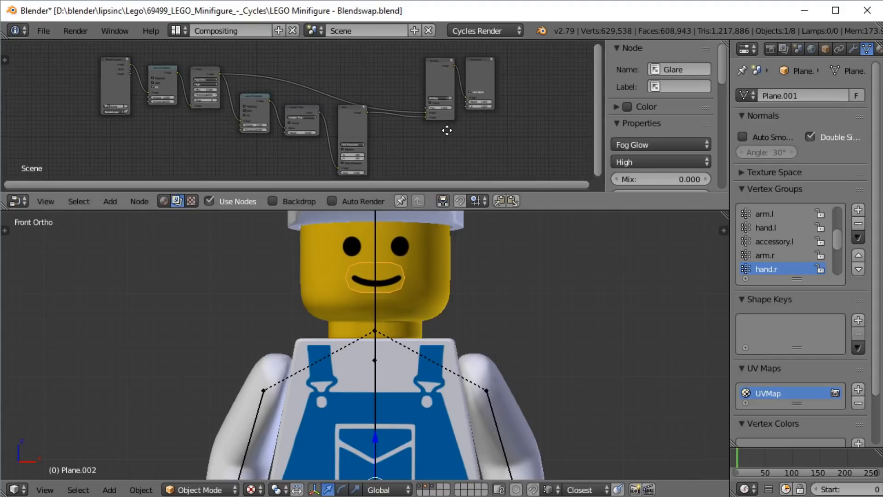
middle_click_drag(268, 132, 309, 131)
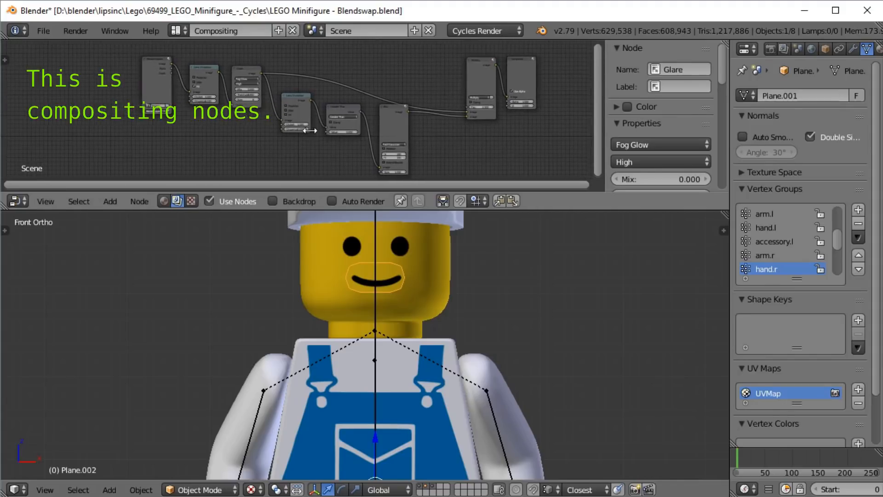
key("ctrl+Up")
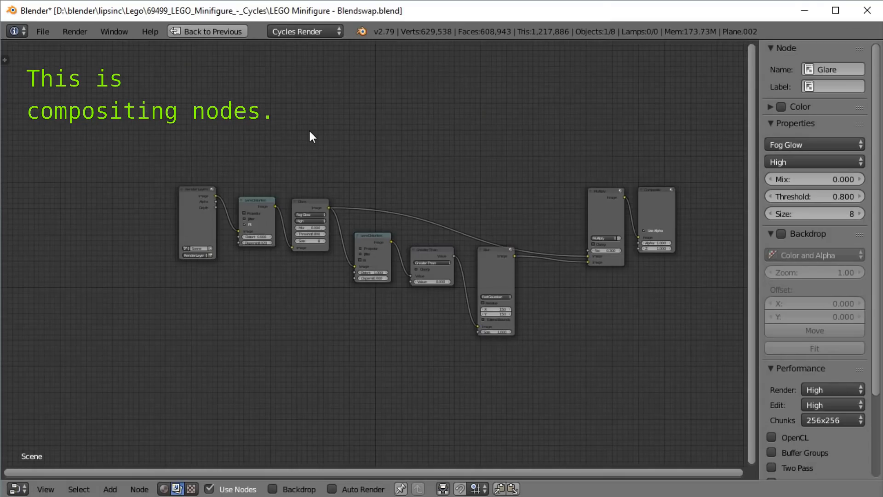
scroll(407, 244, "up", 2)
middle_click_drag(521, 209, 497, 207)
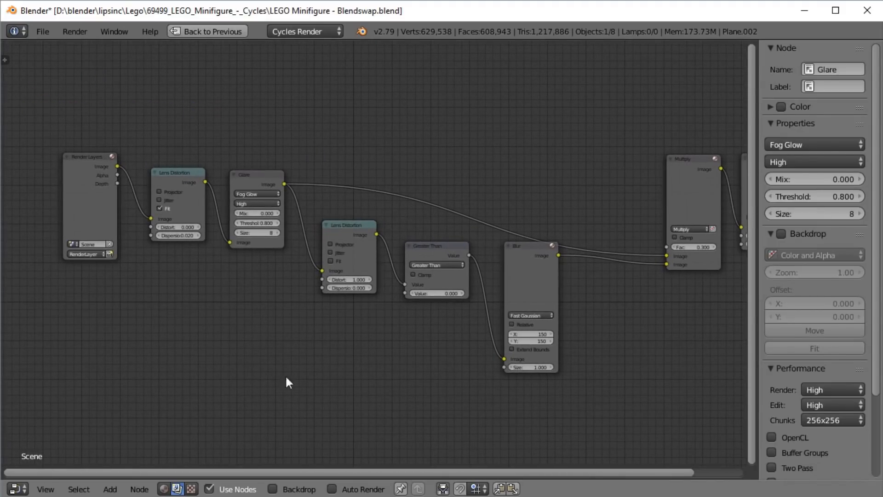
- Switch the node editor to the shader nodes of the mouth object's Minifig material
left_click(163, 489)
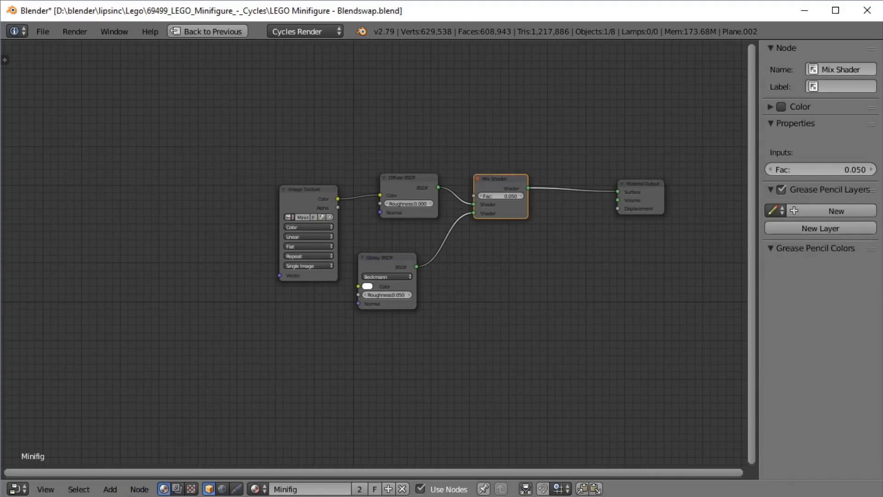
scroll(565, 282, "up", 1)
middle_click_drag(565, 281, 528, 310)
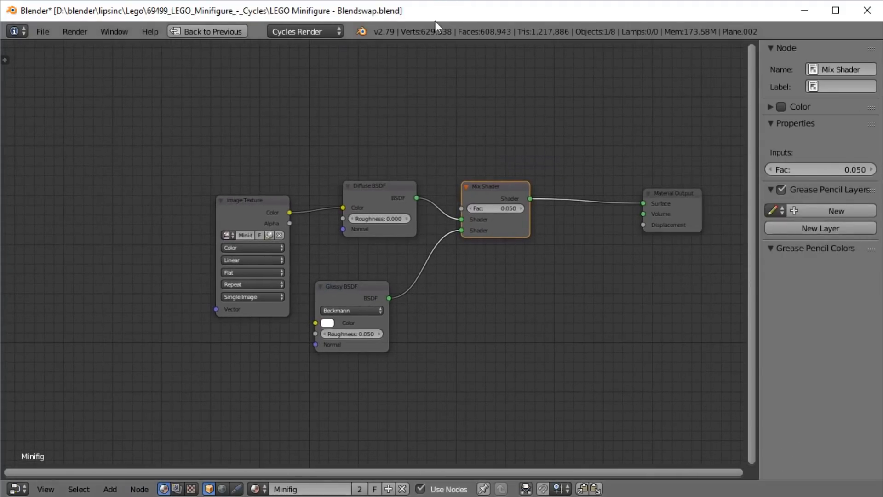
- Add a Fresnel node to the Minifig material and connect its Fac output to the Mix Shader's Fac input
key("shift+a")
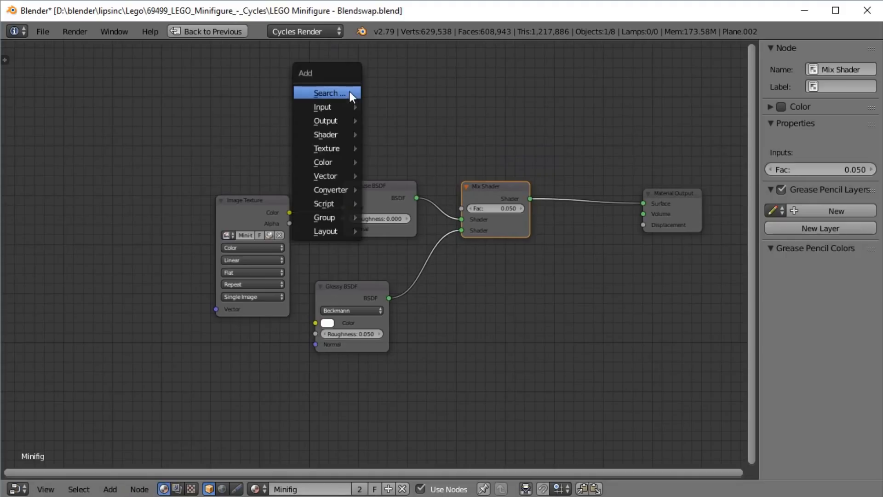
left_click(350, 92)
type("fre")
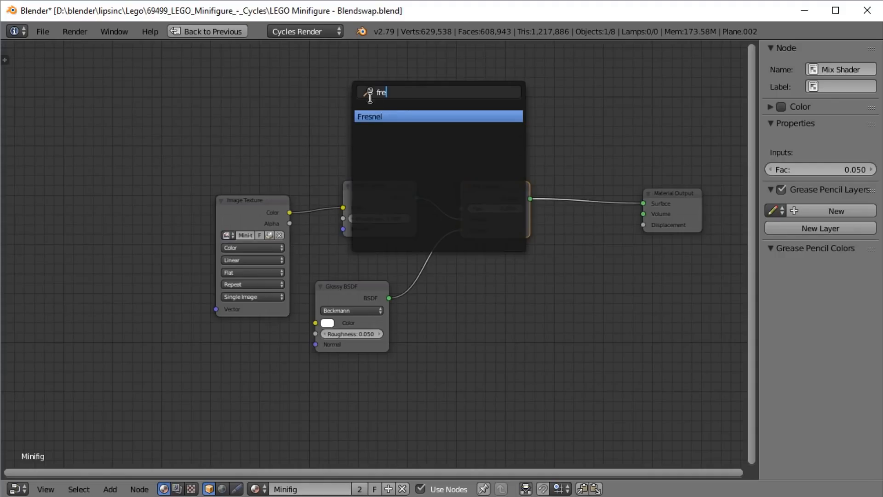
key("Return")
left_click(283, 59)
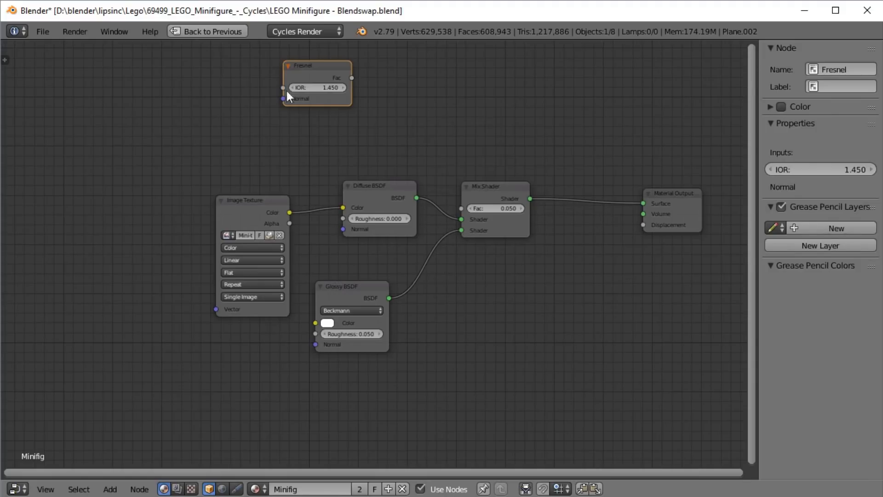
left_click_drag(352, 78, 462, 209)
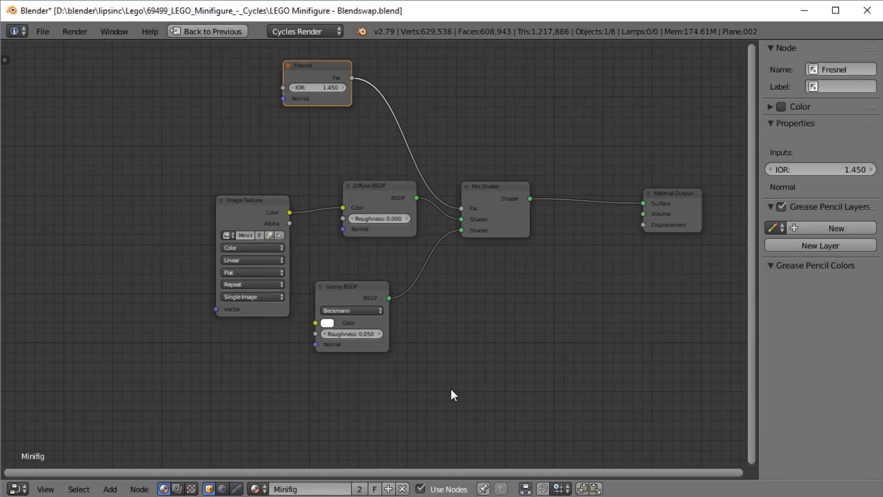
key("shift+space")
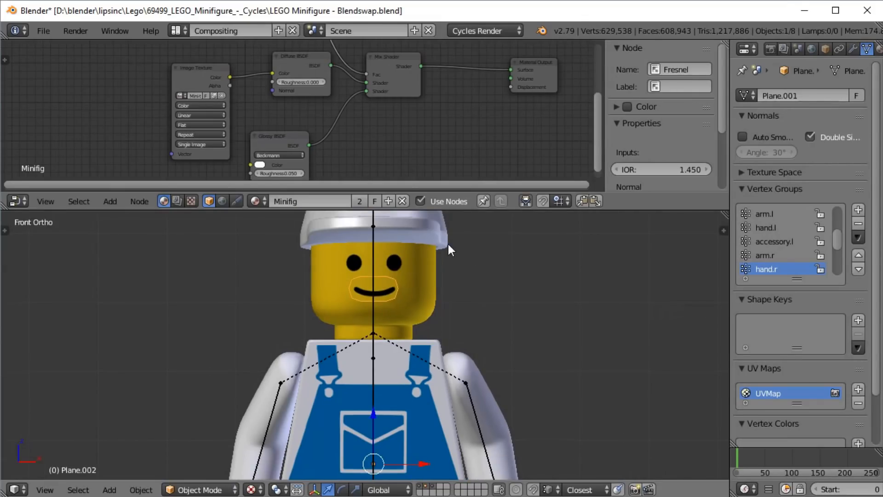
- Add a Fresnel node to the Cap material of the minifigure's hat
right_click(447, 245)
key("Home")
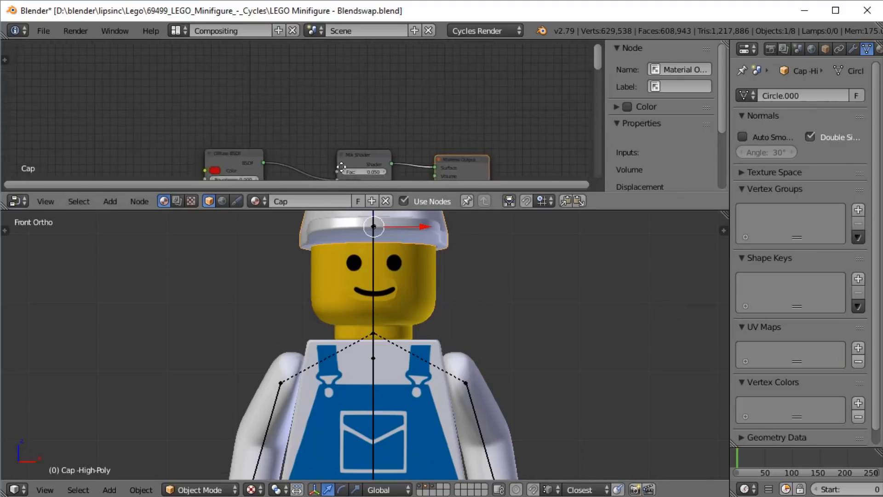
key("shift+a")
left_click(300, 63)
type("fr")
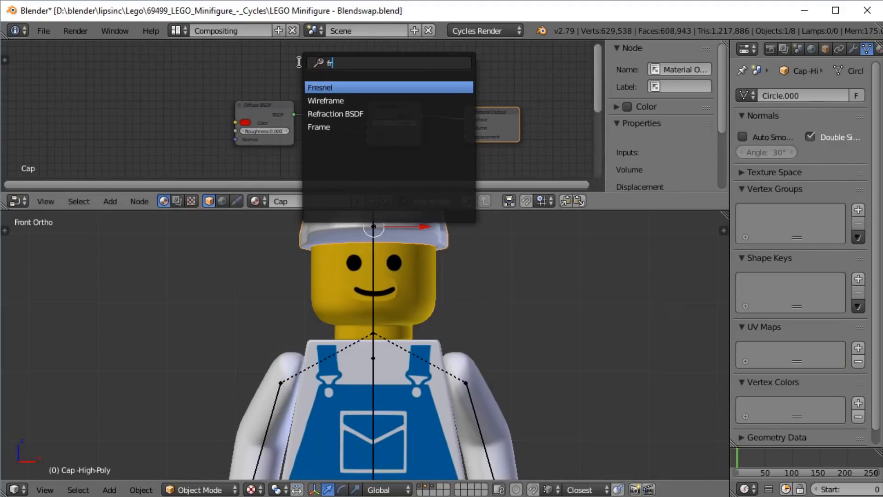
key("Return")
left_click(272, 64)
mouse_move(313, 72)
left_mouse_down()
mouse_move(372, 126)
mouse_move(315, 74)
left_mouse_up()
- Make a separate copy of the Minifig material for the mouth object and name it Mouth
right_click(389, 290)
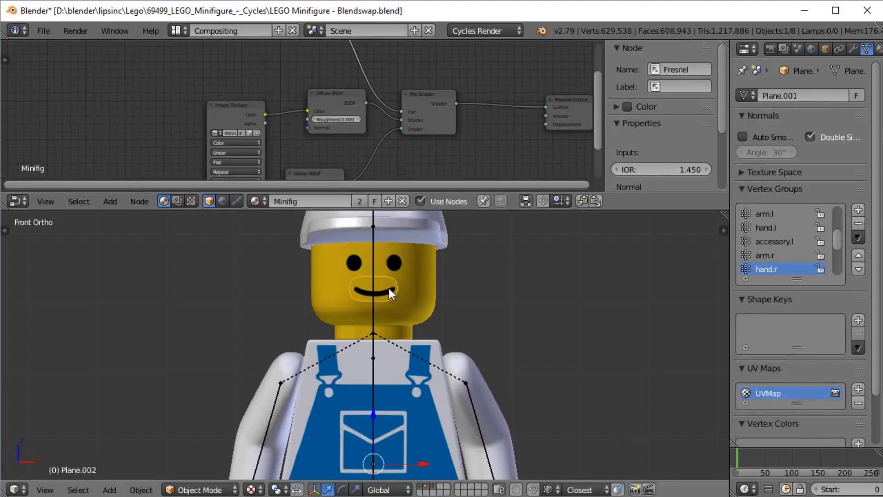
left_click(831, 48)
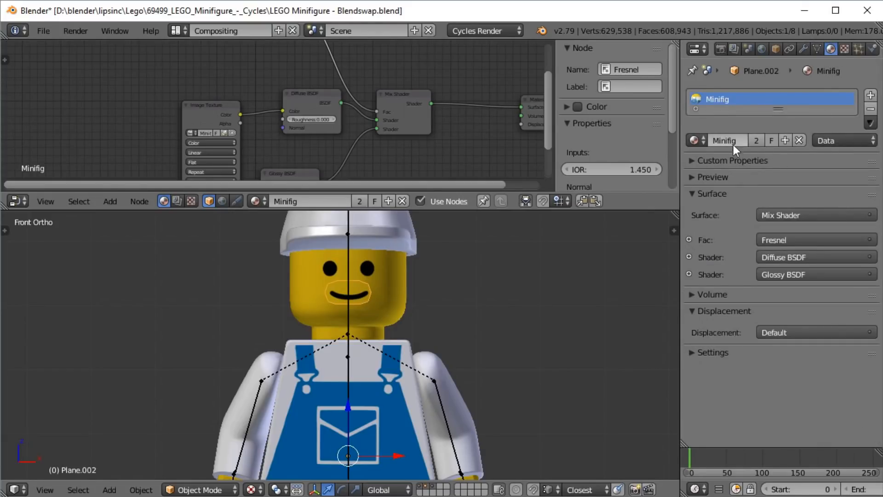
left_click(785, 140)
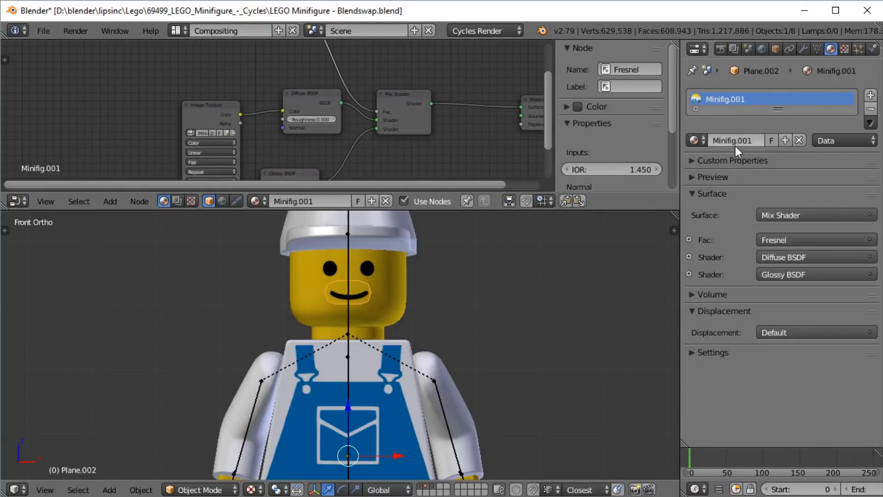
type("Mouth")
key("Return")
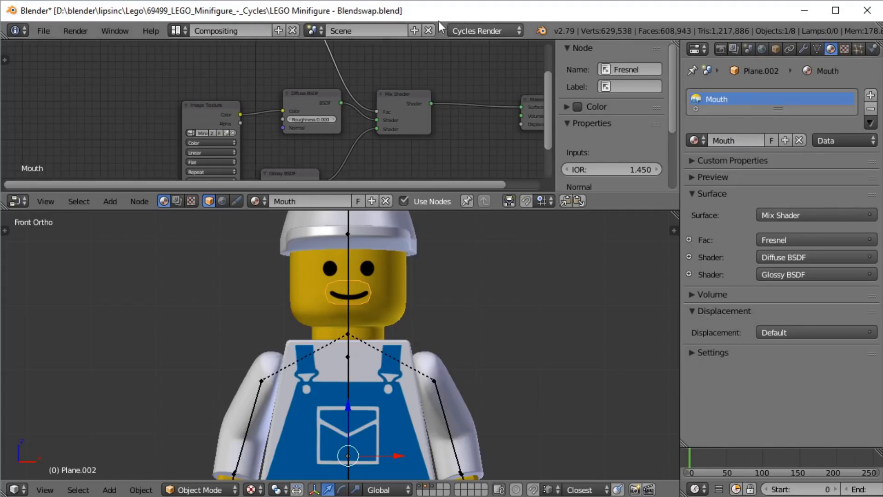
- Replace the image in the Mouth material's Image Texture node with mouths.png
scroll(255, 121, "down", 1)
left_click(220, 113)
key("KP_Decimal")
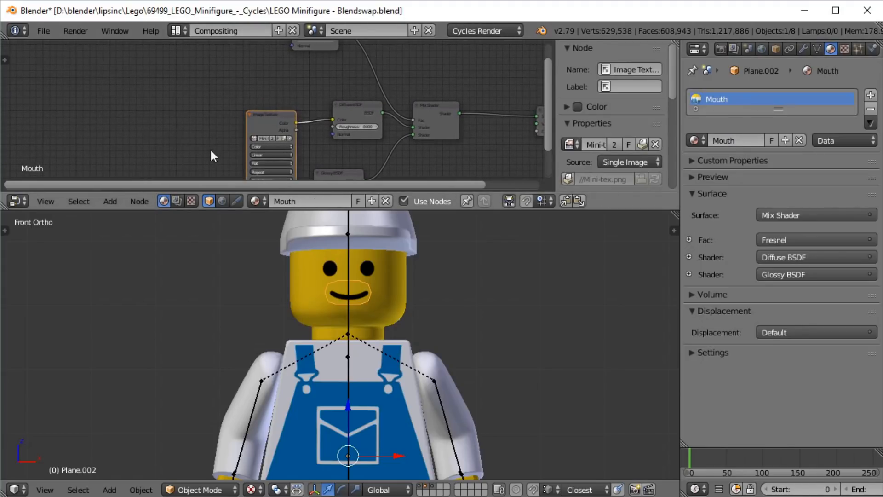
left_click(282, 139)
left_click(289, 138)
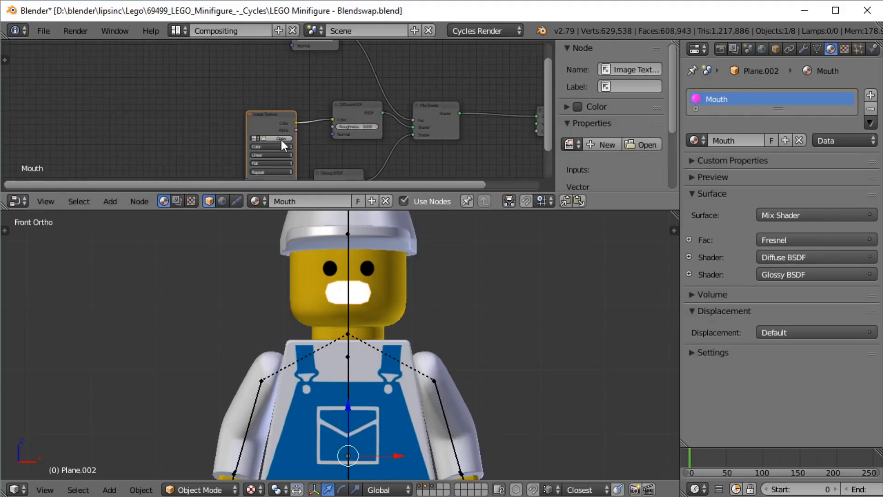
left_click(273, 140)
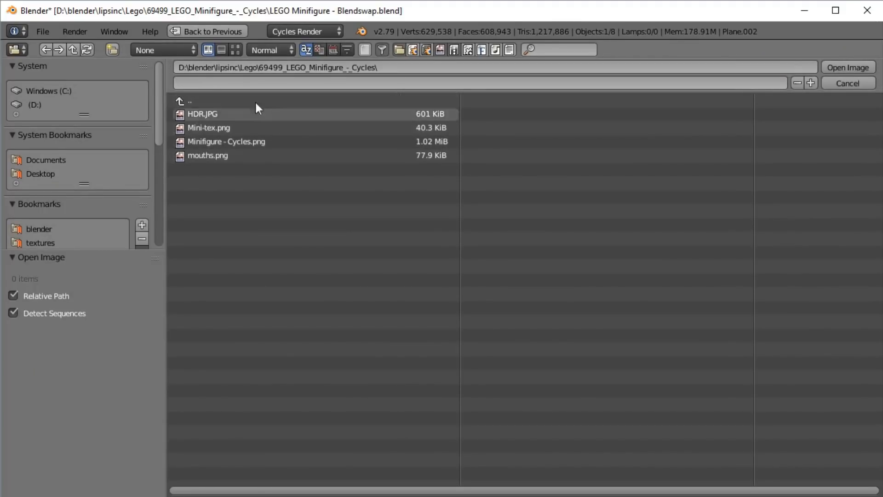
left_click(235, 49)
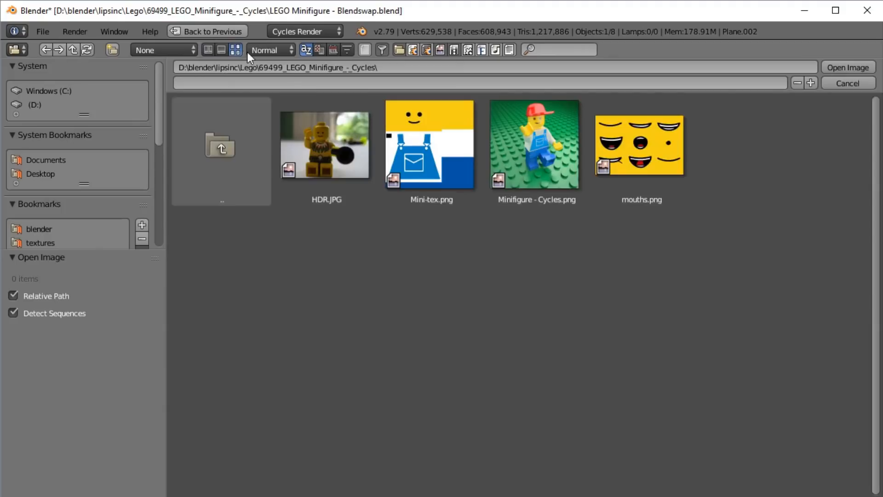
left_click(625, 151)
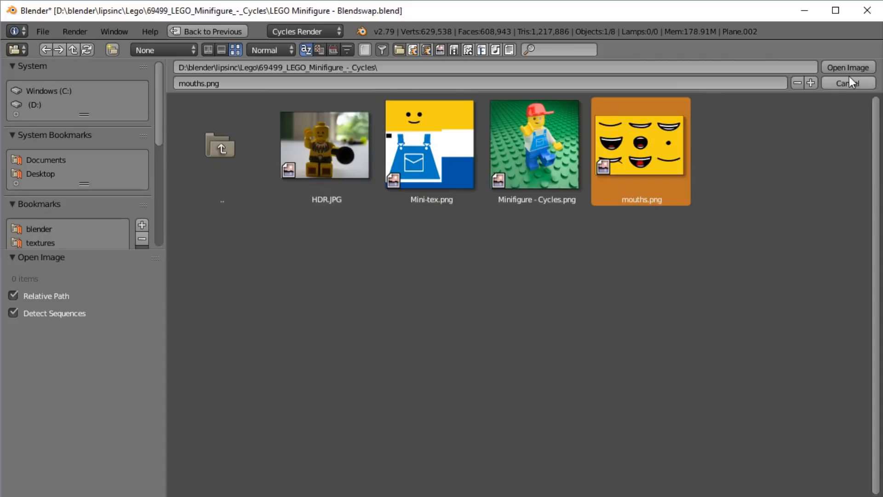
left_click(843, 67)
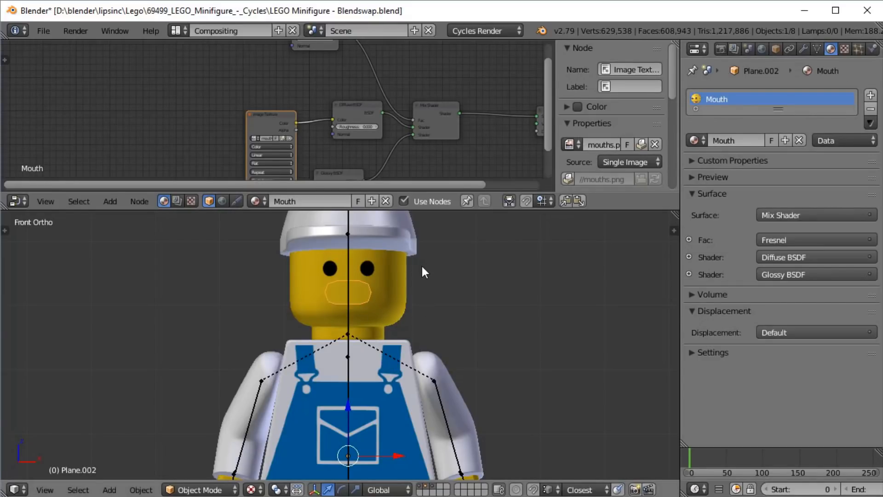
- Add a UV Project modifier to the mouth object
left_click(802, 48)
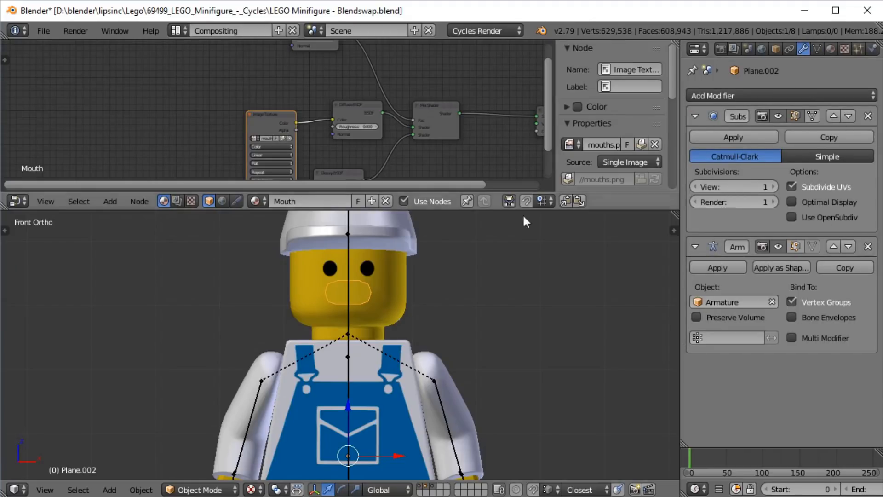
left_click(722, 94)
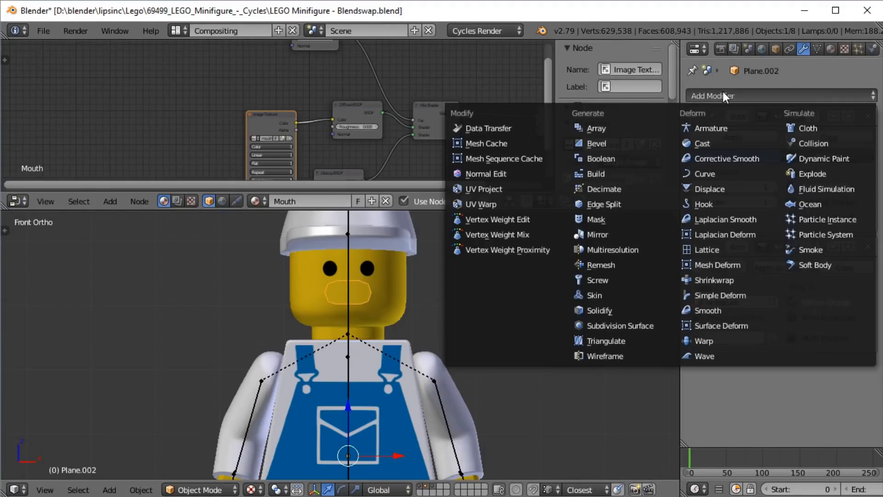
left_click(507, 190)
- Select the armature's head bone and snap the 3D cursor to it
scroll(478, 321, "down", 2)
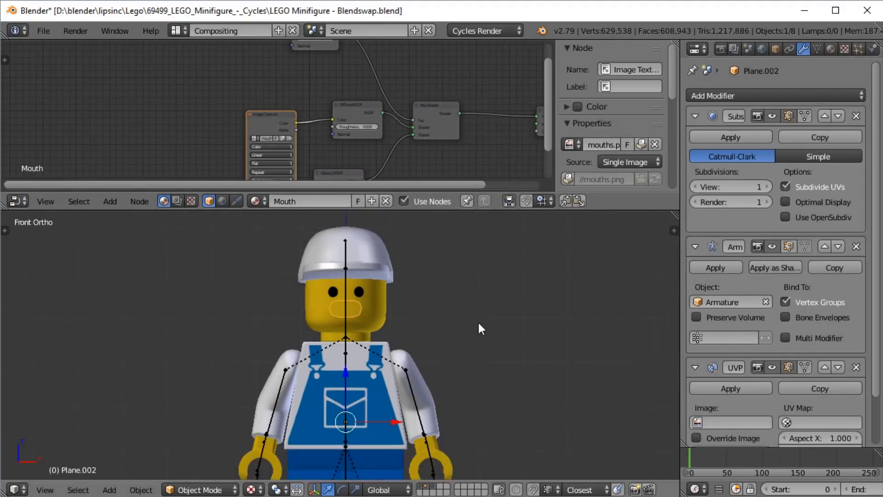
scroll(468, 318, "down", 1)
right_click(346, 279)
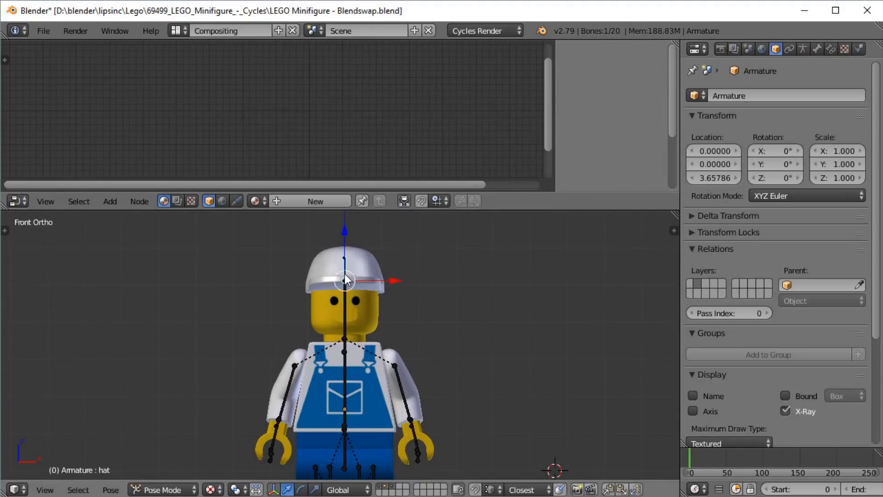
right_click(347, 308)
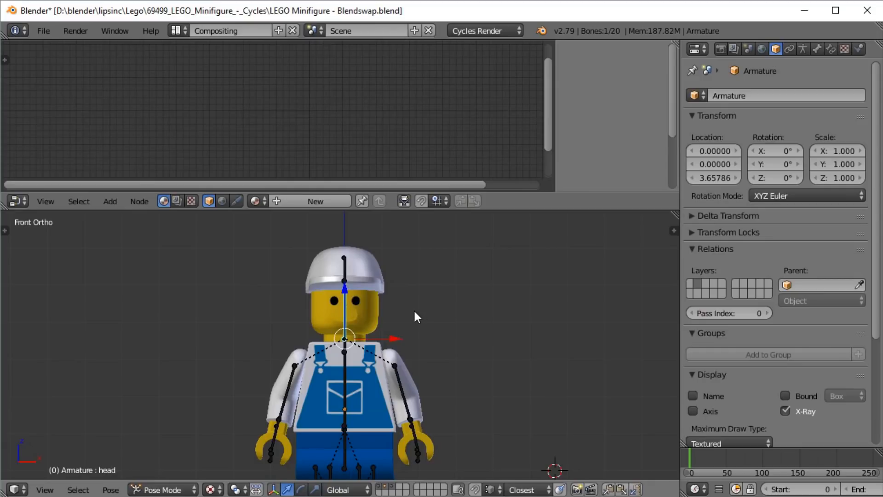
key("shift+s")
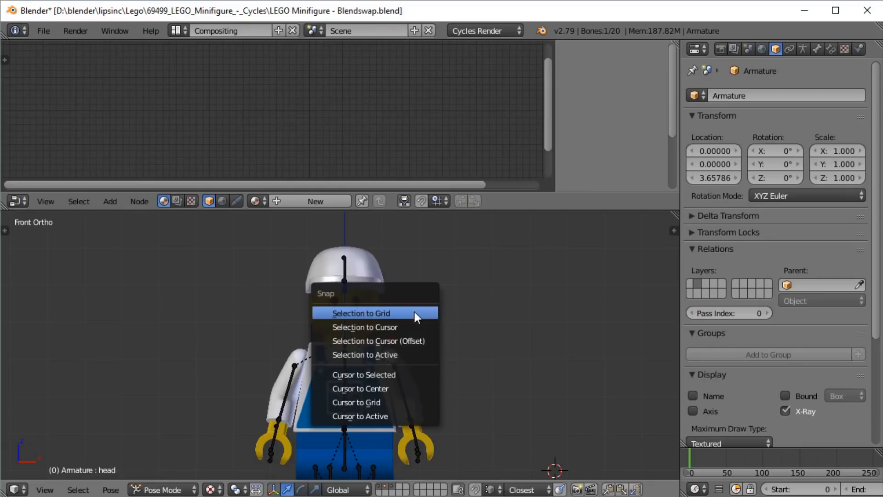
key("Escape")
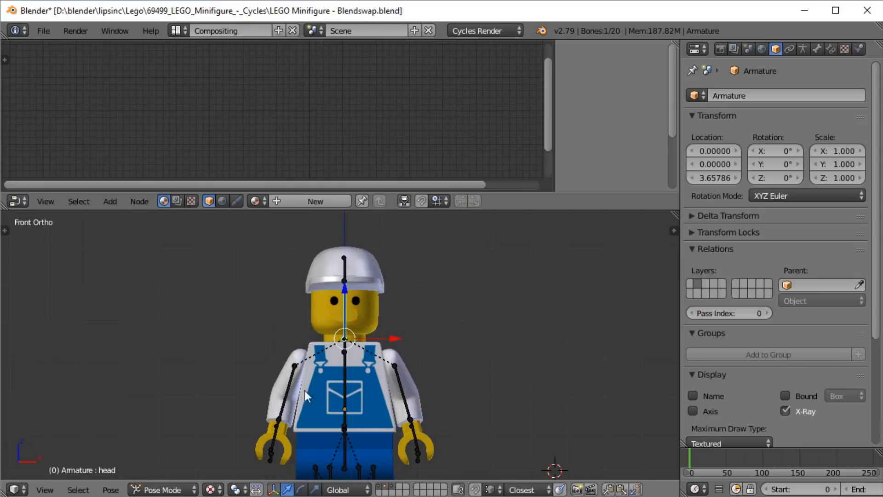
key("shift+s")
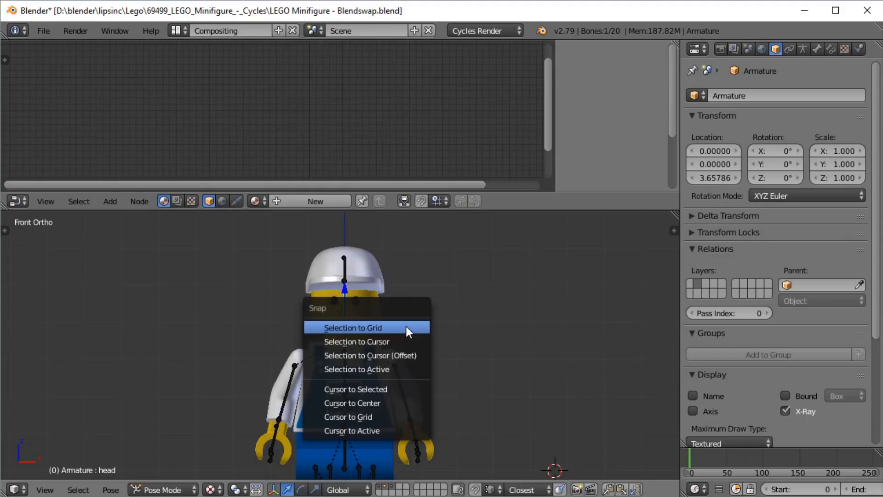
left_click(394, 390)
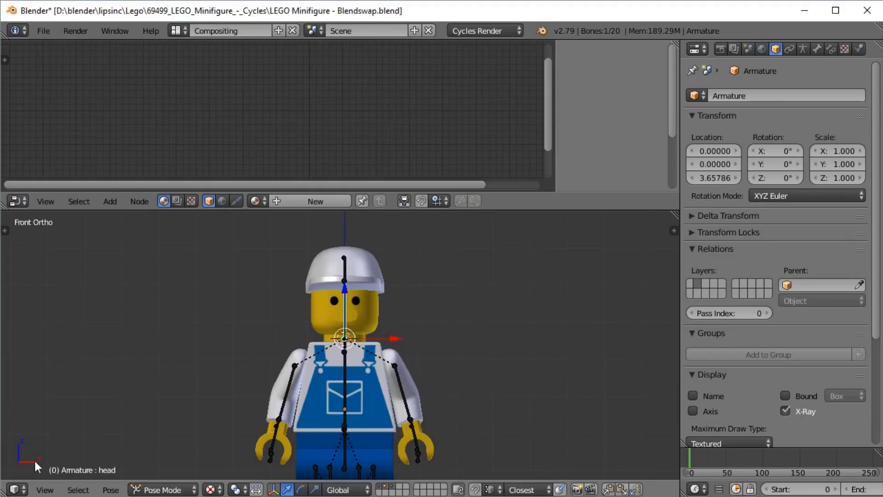
- Switch the armature to Object Mode and add a cube-shaped empty at the base of the head bone
left_click(162, 489)
left_click(159, 471)
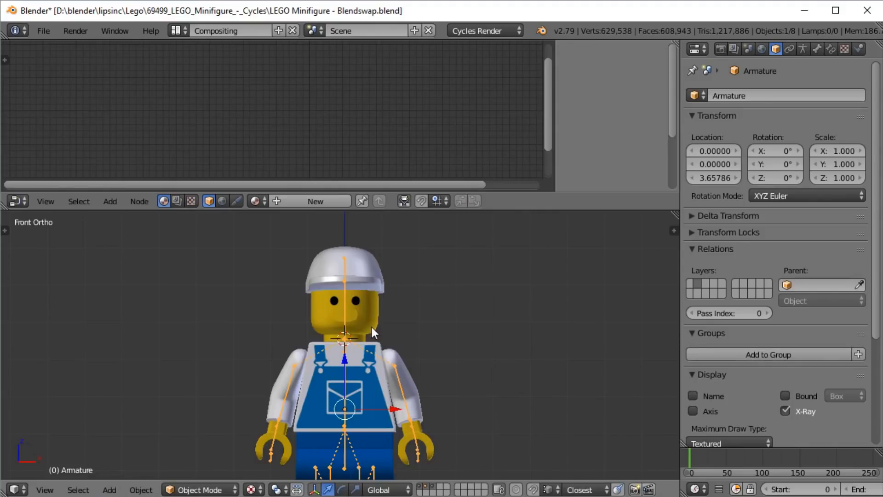
key("shift+a")
mouse_move(375, 387)
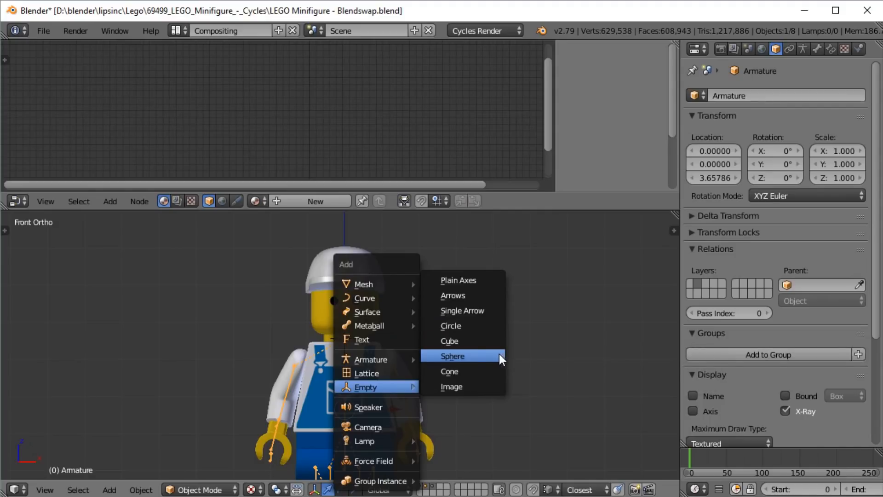
left_click(477, 340)
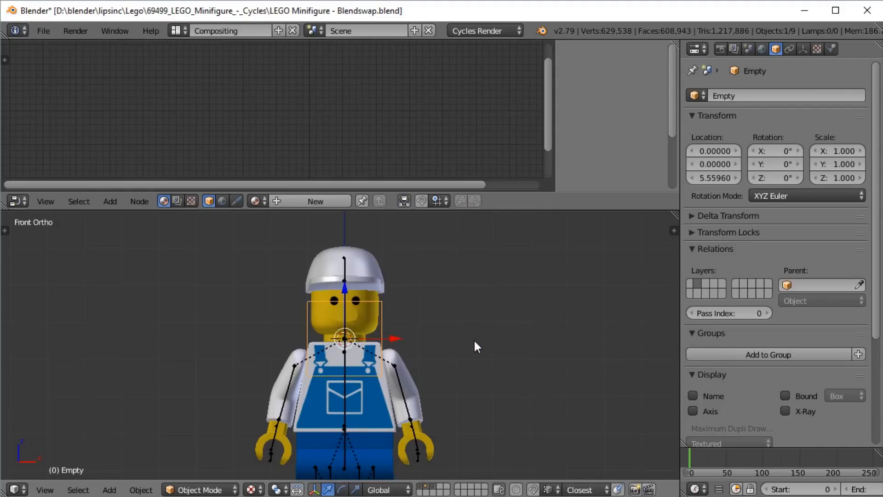
scroll(287, 360, "up", 2)
left_click(266, 383)
key("ctrl+z")
scroll(284, 314, "down", 2)
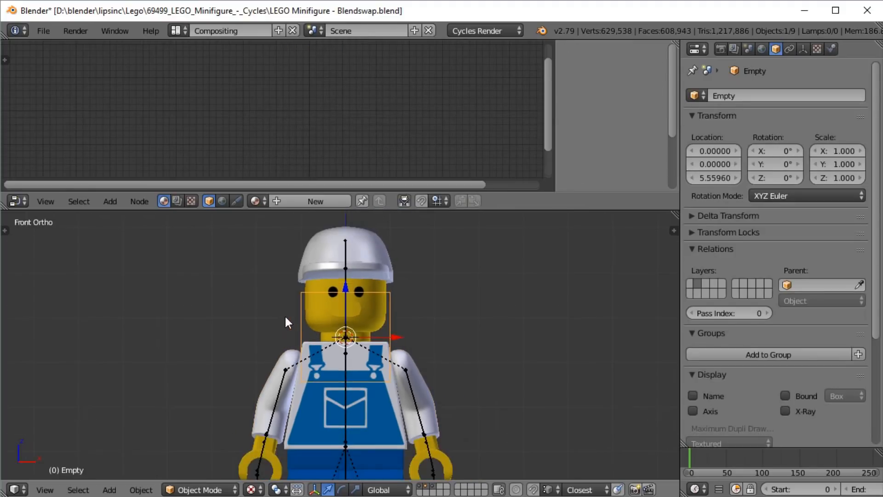
- Add the armature to the selection, switch it to Pose Mode, and parent the empty to the head bone with the Bone option
right_click(261, 464)
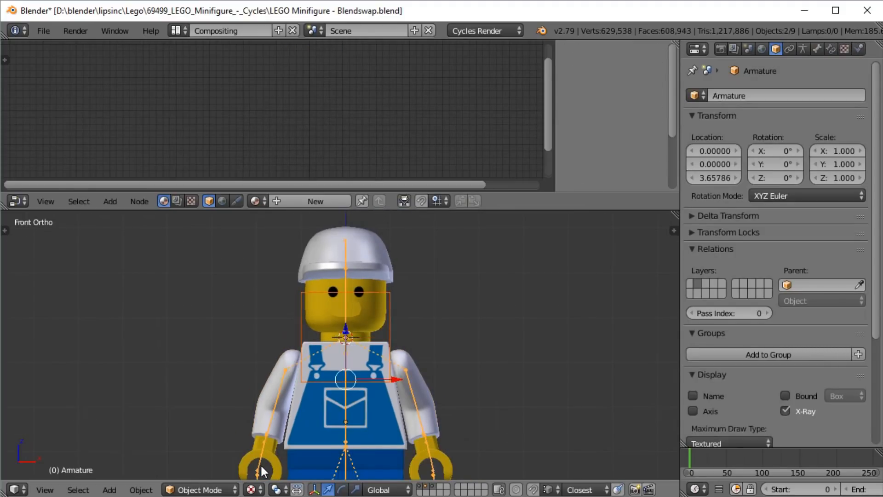
left_click(201, 489)
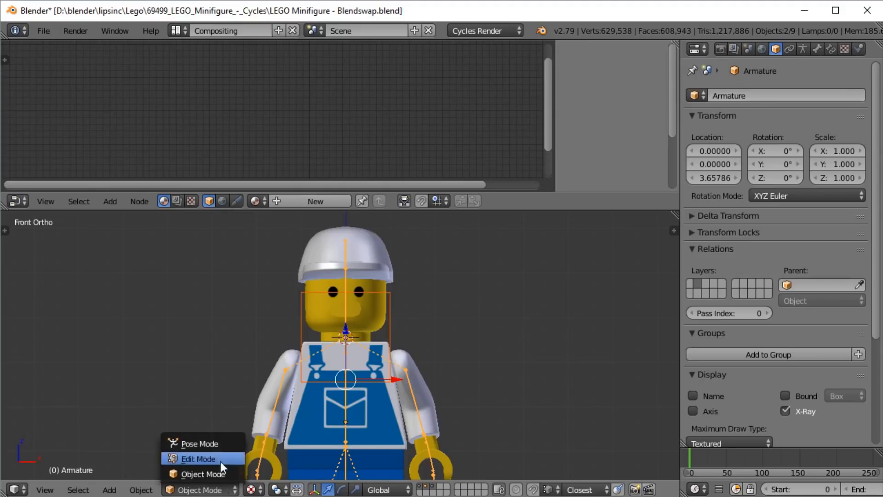
left_click(209, 442)
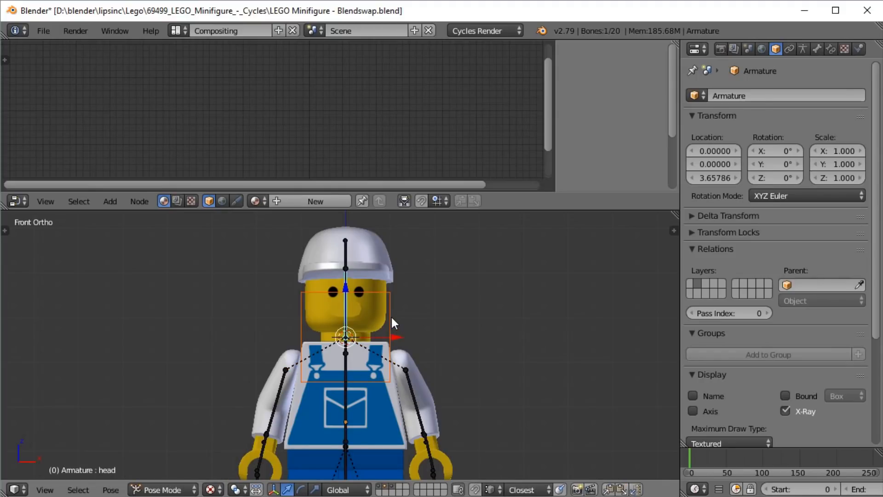
key("ctrl+p")
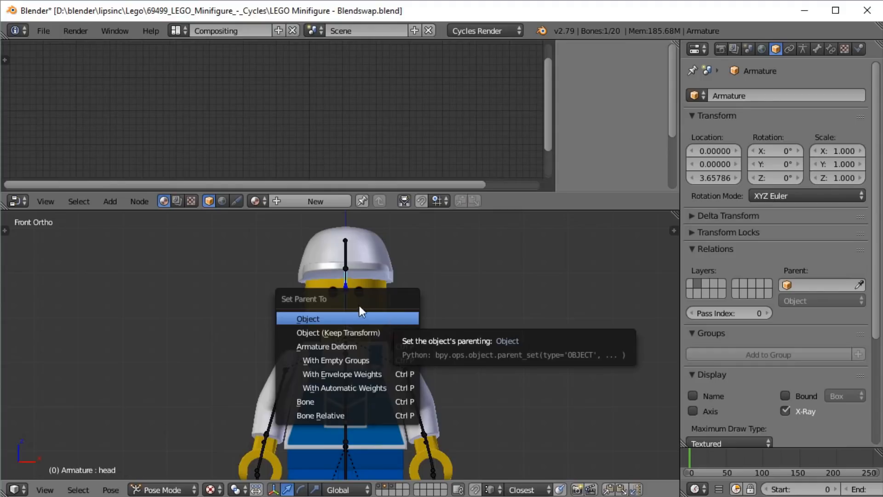
left_click(374, 402)
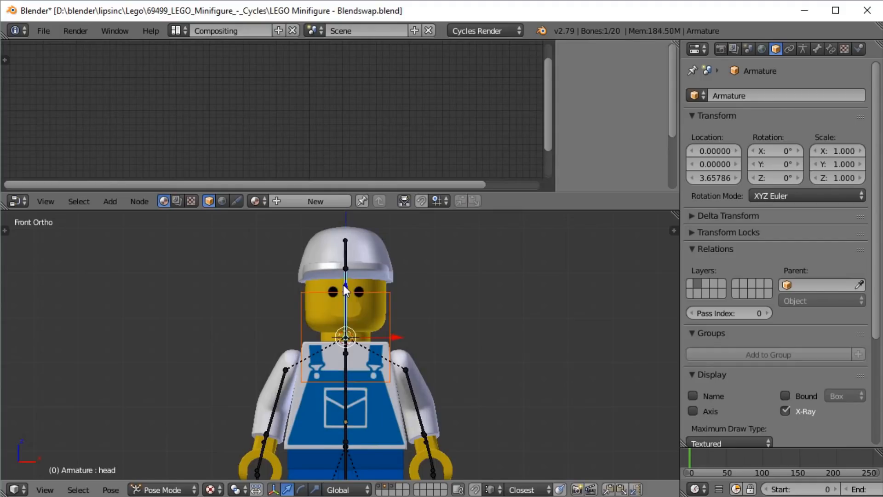
- Check how the head-parented empty follows the character in Pose Position, and return the armature to Rest Position
left_click(795, 48)
left_click(803, 48)
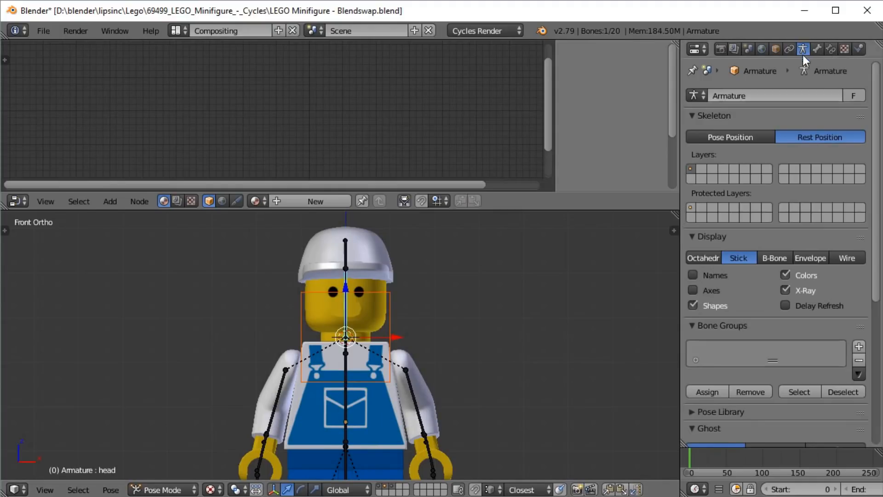
left_click(755, 137)
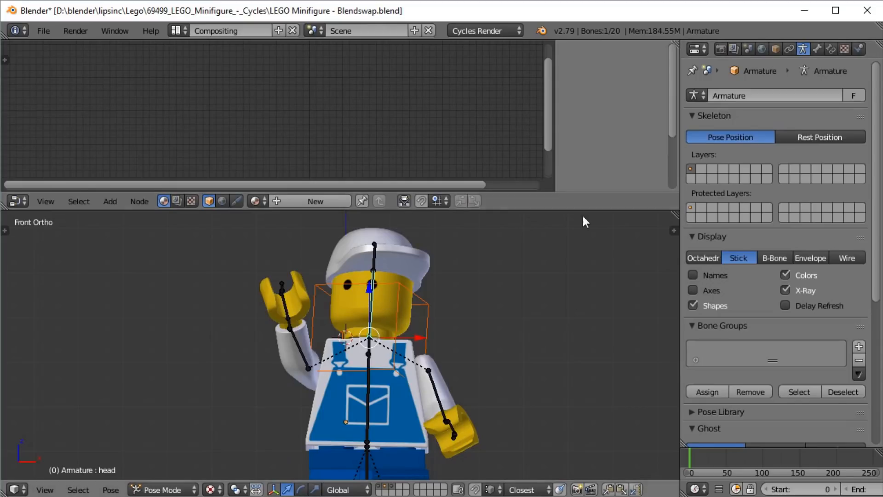
left_click(788, 145)
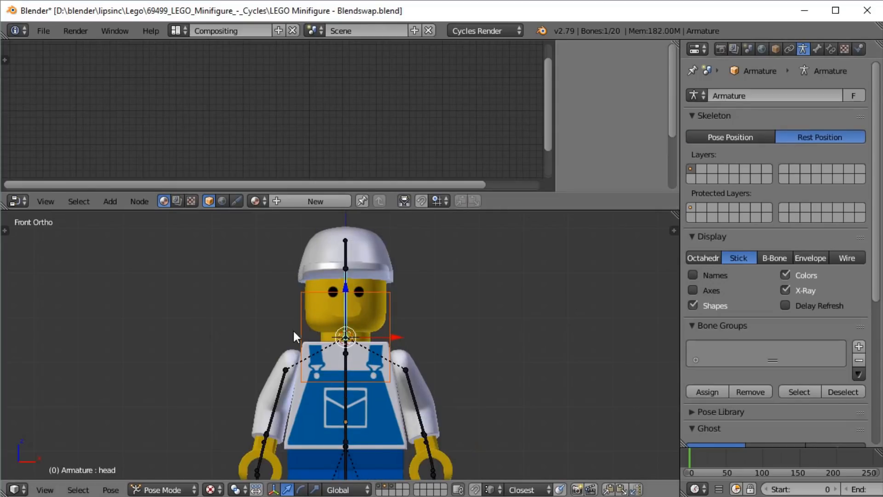
- Assign the empty as the projector object in the mouth object's UV Project modifier
right_click(300, 339)
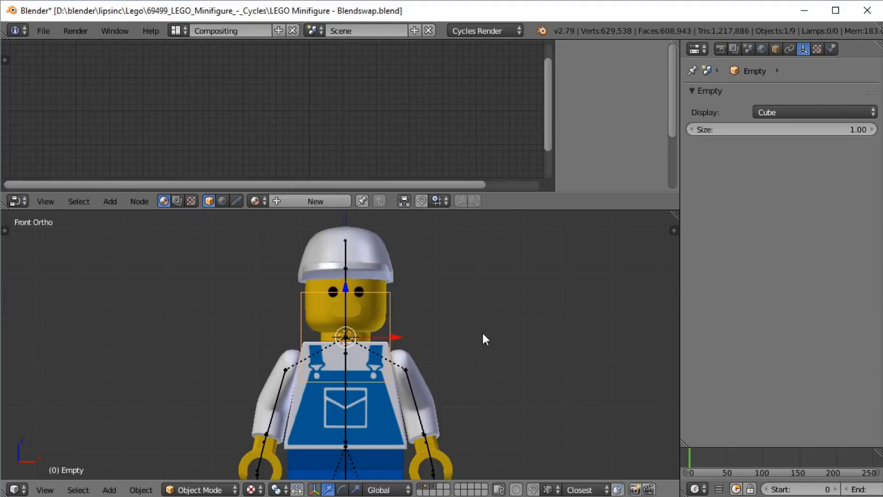
right_click(370, 307)
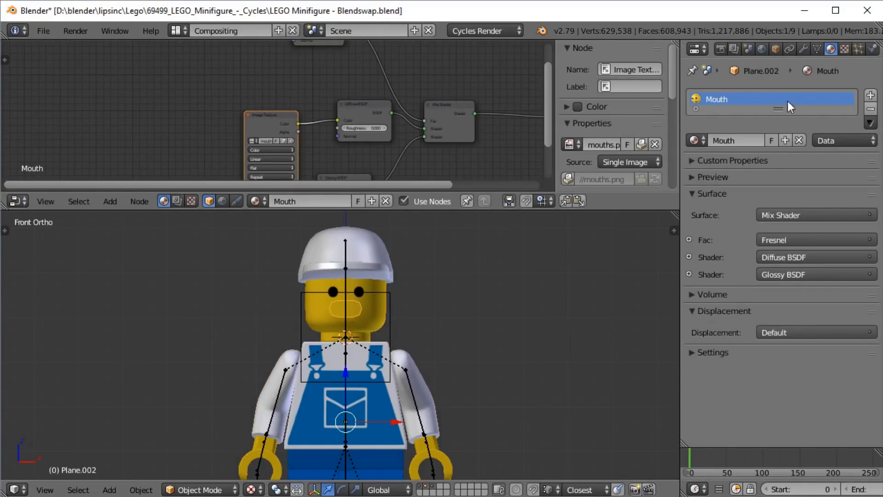
left_click(802, 48)
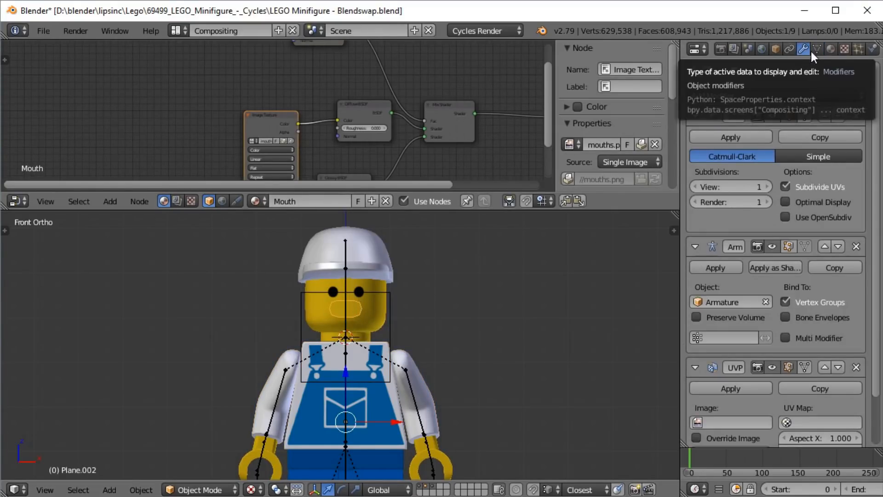
scroll(796, 323, "down", 3)
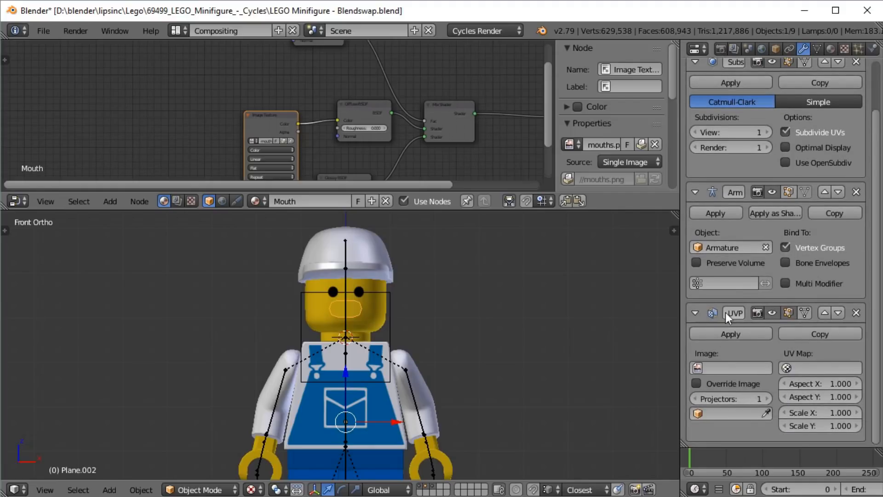
left_click_drag(680, 314, 622, 324)
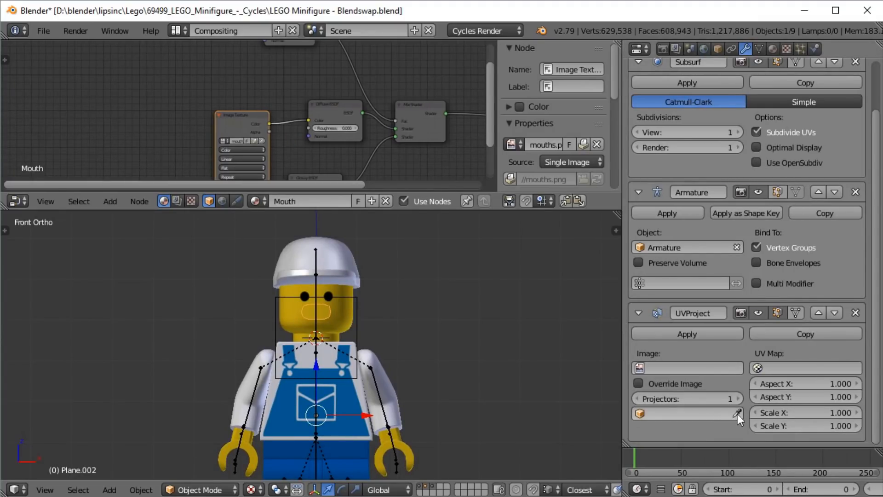
left_click(737, 413)
left_click(358, 340)
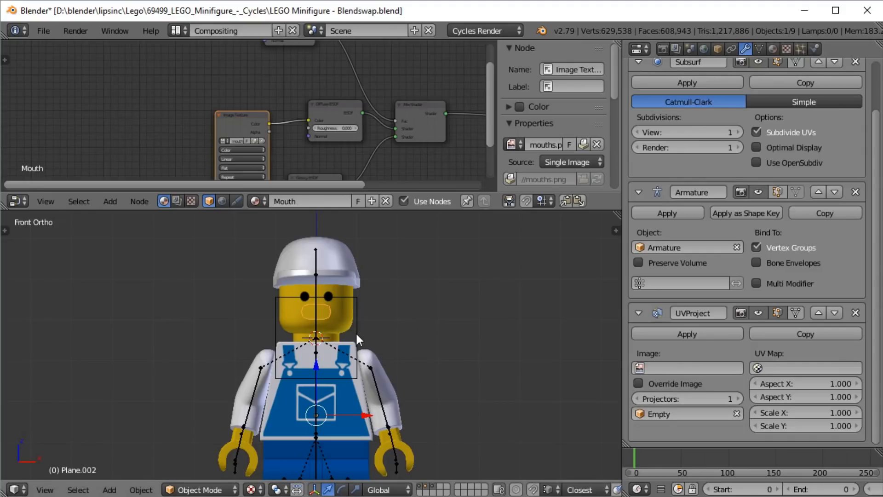
- Try rotating the empty 90° about X with the rotation manipulator, and clear its rotation
right_click(355, 340)
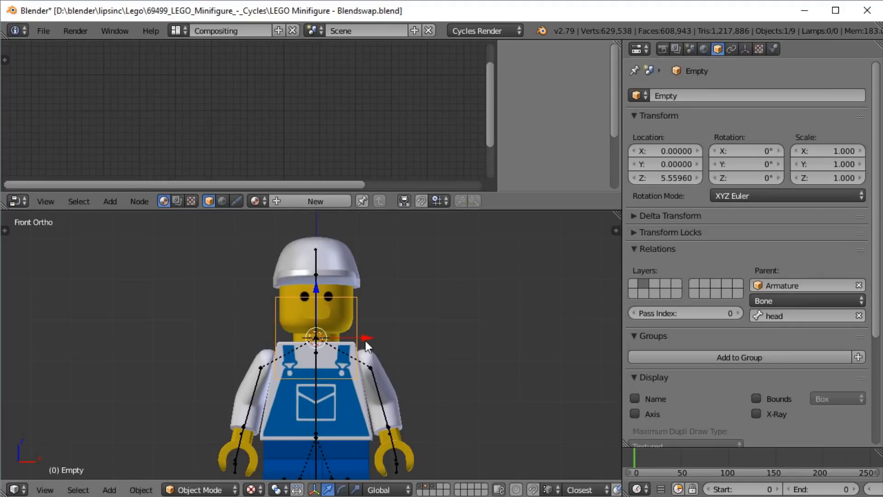
key("g")
right_click(350, 341)
left_click(342, 489)
middle_click_drag(429, 293, 293, 321)
left_click_drag(294, 322, 296, 352)
type("90")
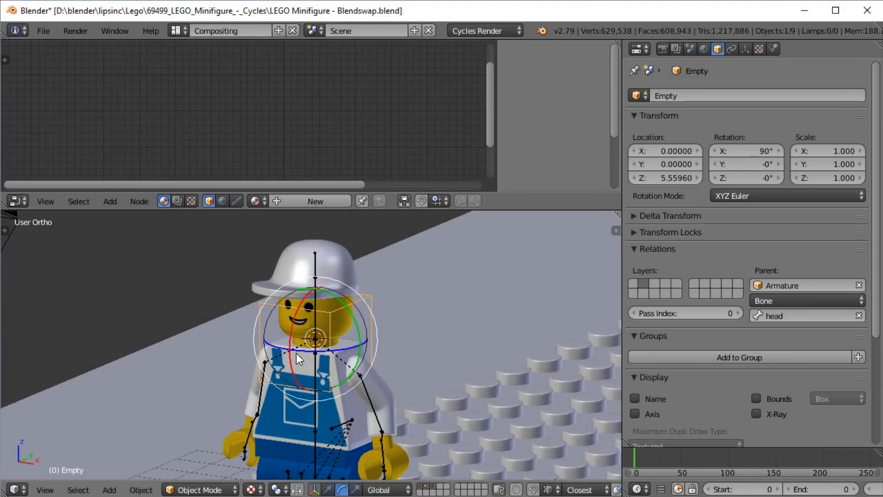
key("KP_1")
key("alt+r")
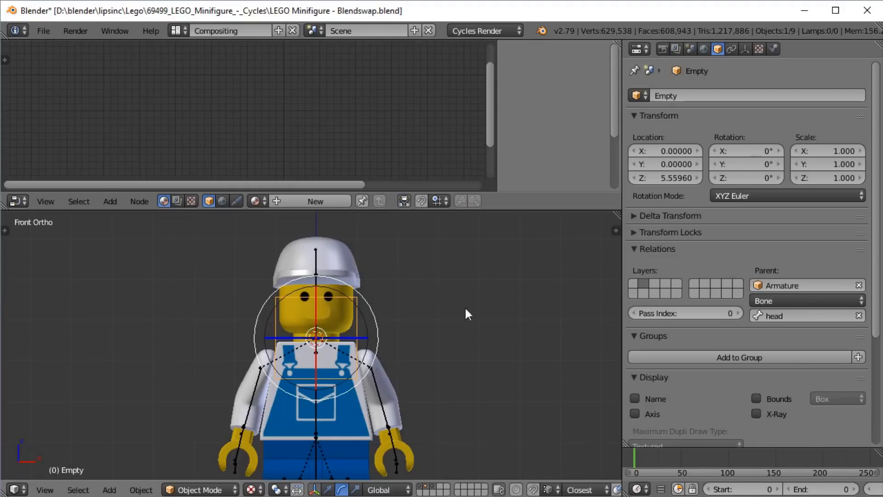
- Rotate the empty exactly 90° about the global X axis
key("r")
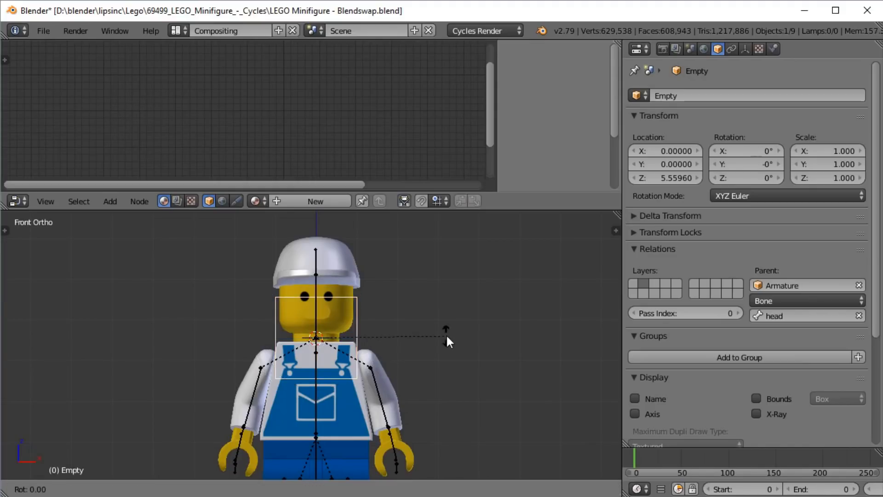
key("x")
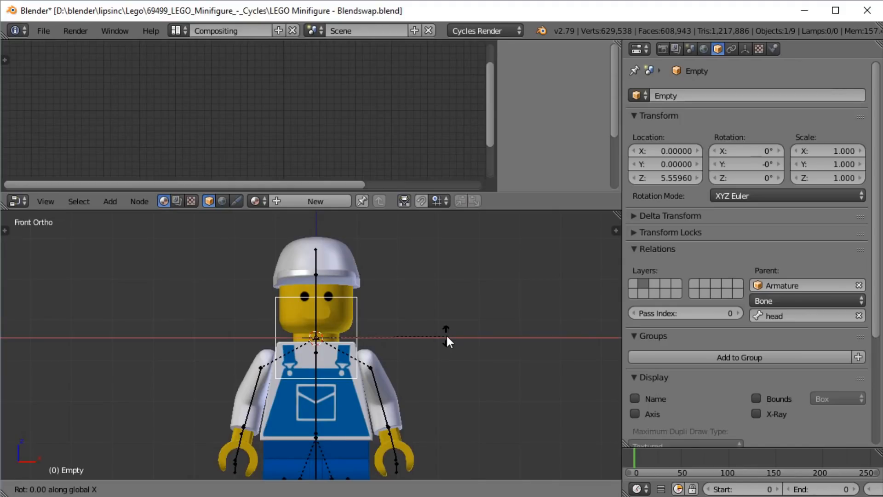
type("90")
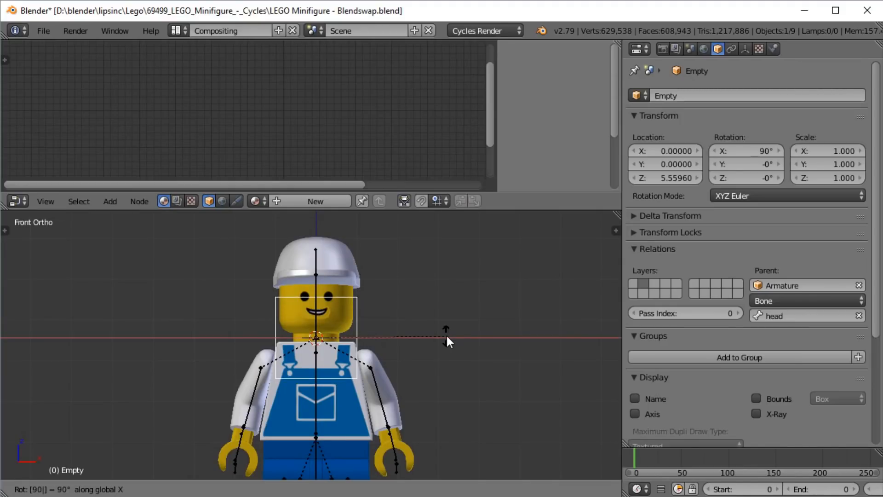
key("Return")
- Move the empty up over the face so it is centred on the mouth, at about X -0.02 and Z 6.14
key("g")
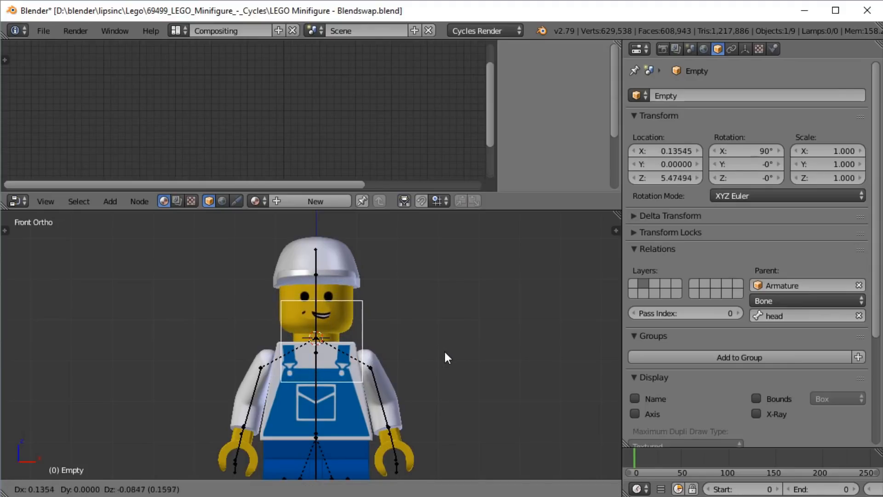
left_click(438, 322)
scroll(437, 335, "up", 3)
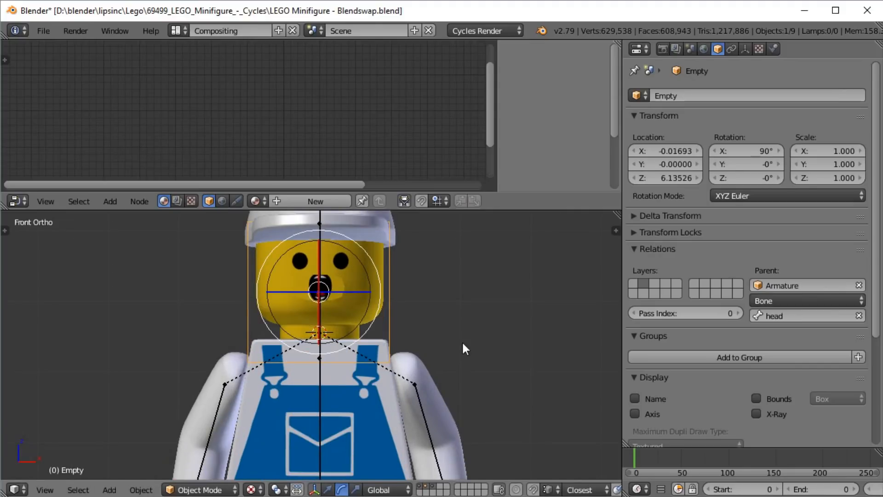
scroll(461, 340, "down", 1)
key("s")
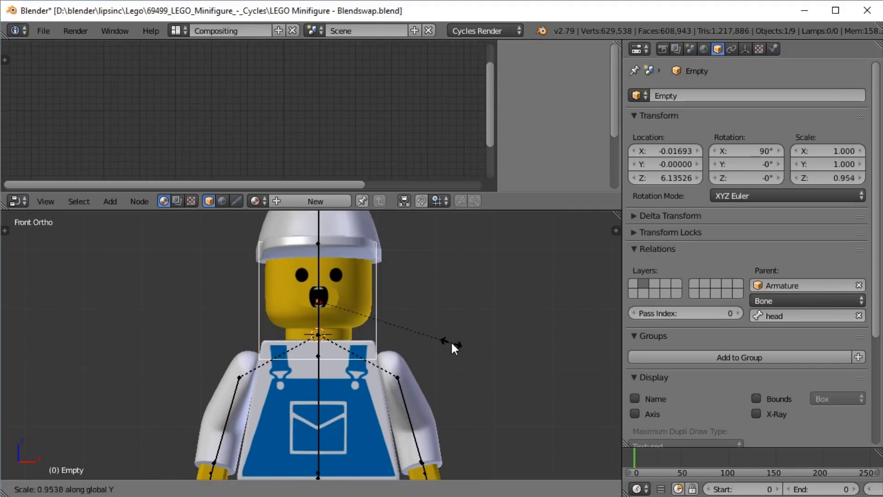
key("Escape")
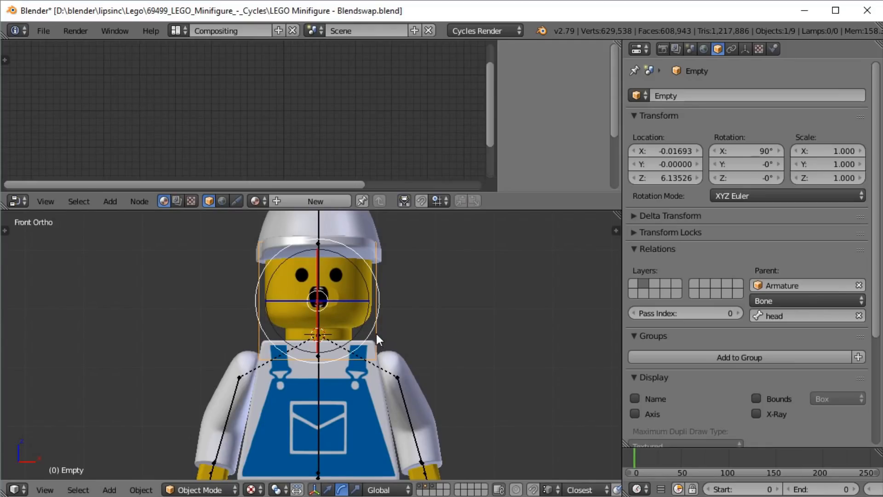
key("g")
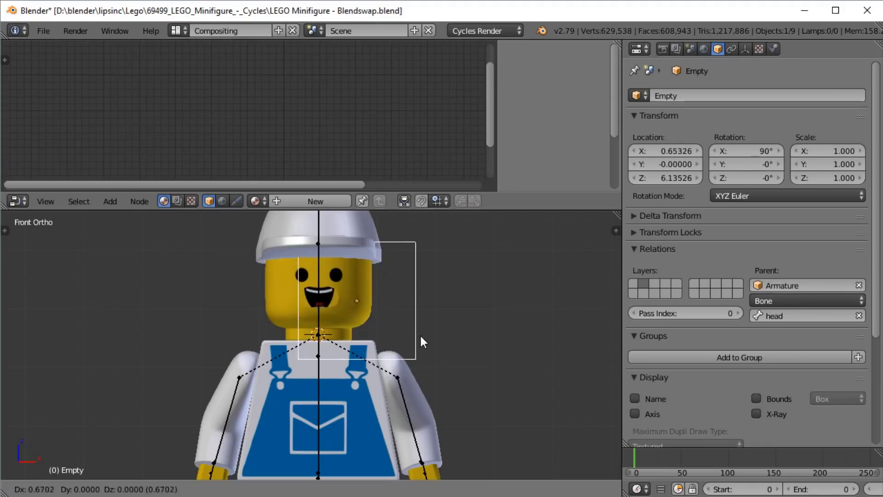
left_click_drag(265, 337, 350, 295)
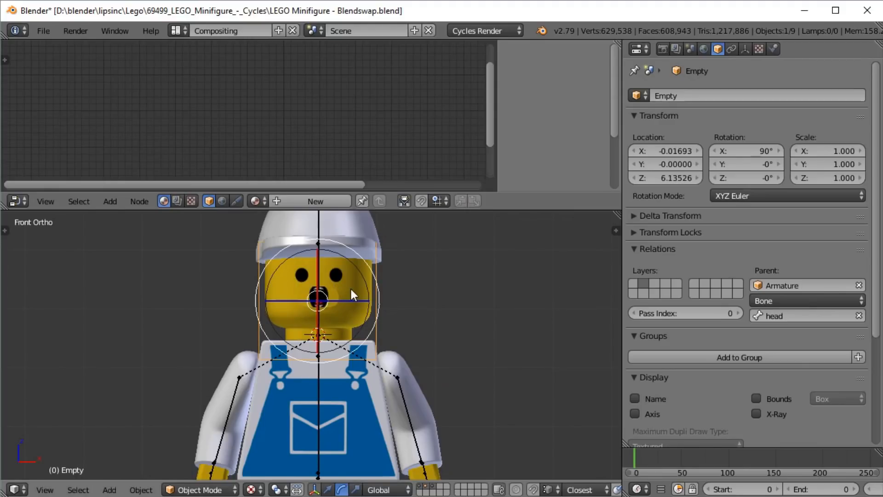
key("g")
key("z")
key("Escape")
- Scale the empty along global Z to about 0.755 and test how moving it changes the projected mouth shape
key("s")
key("z")
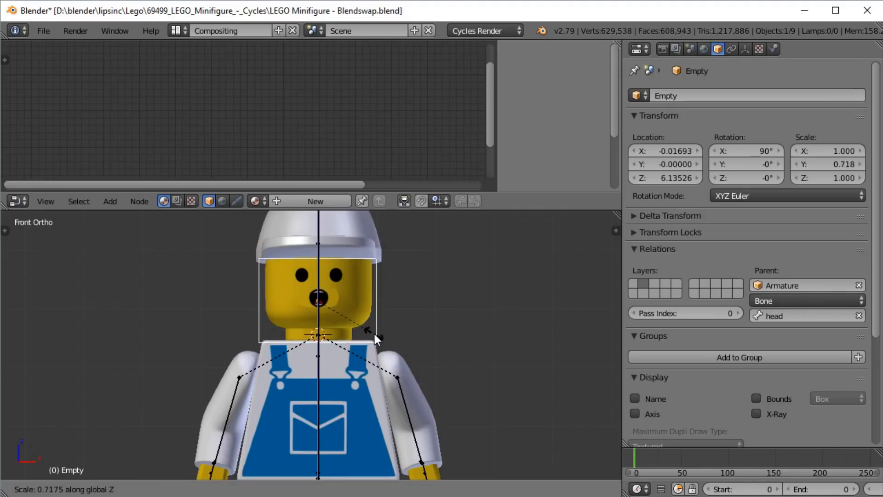
left_click(377, 336)
key("g")
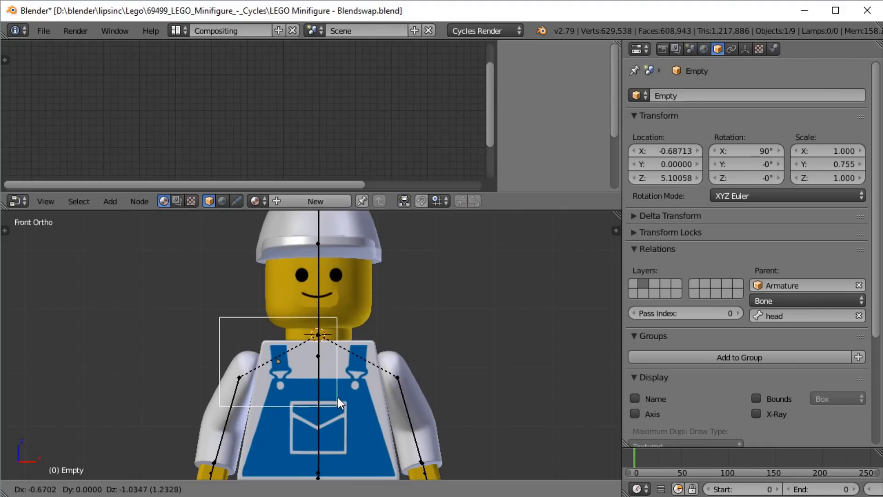
right_click(299, 400)
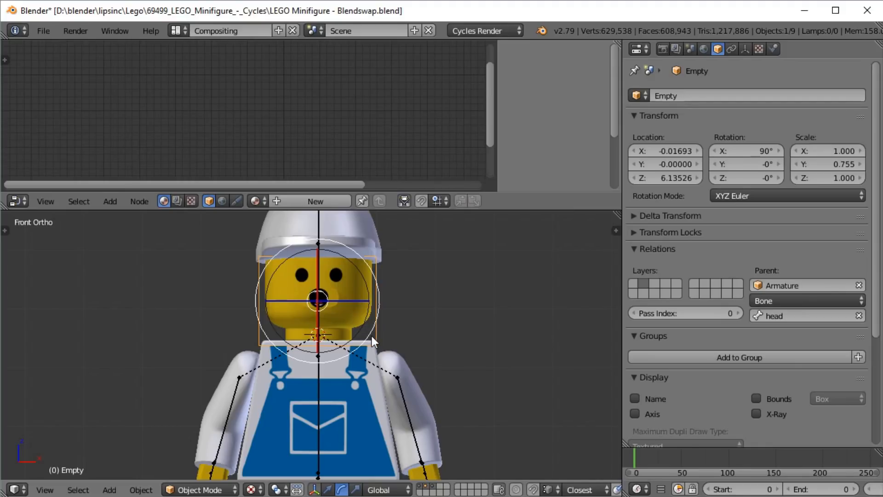
- Put the armature in Edit Mode and add a new bone beside the head at the empty's lower corner
right_click(321, 300)
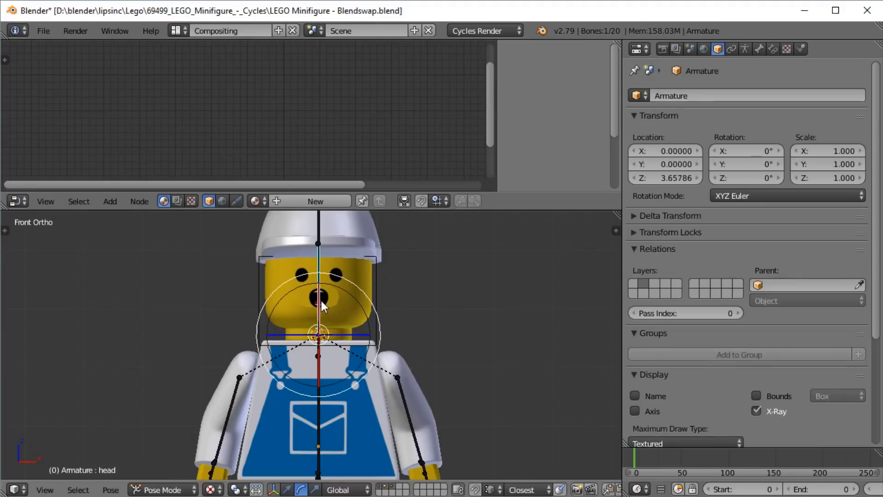
left_click(170, 489)
left_click(163, 490)
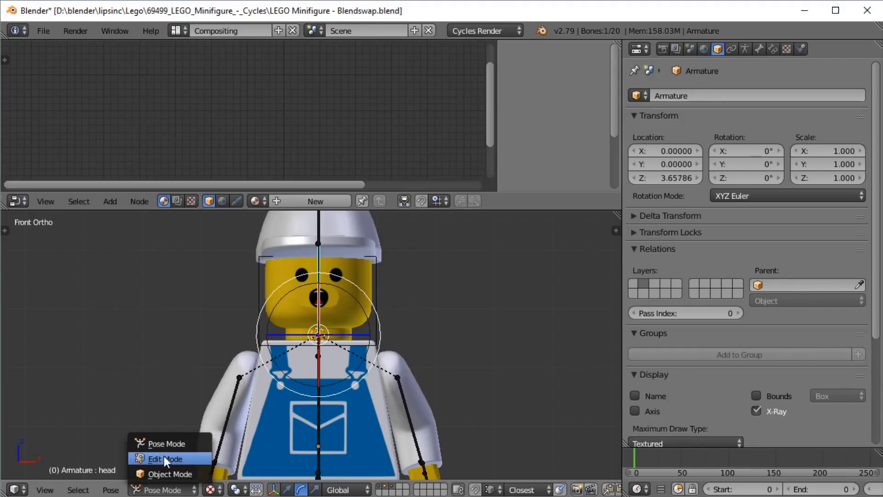
left_click(164, 456)
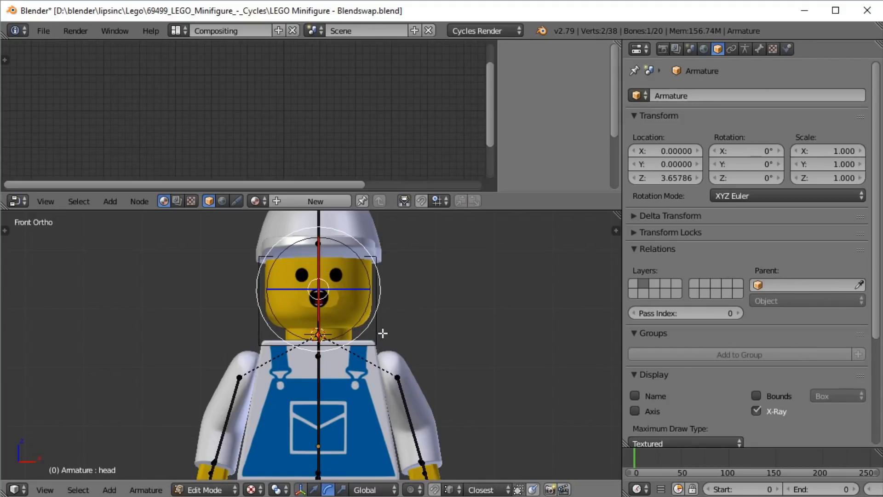
left_click(376, 333)
key("shift+a")
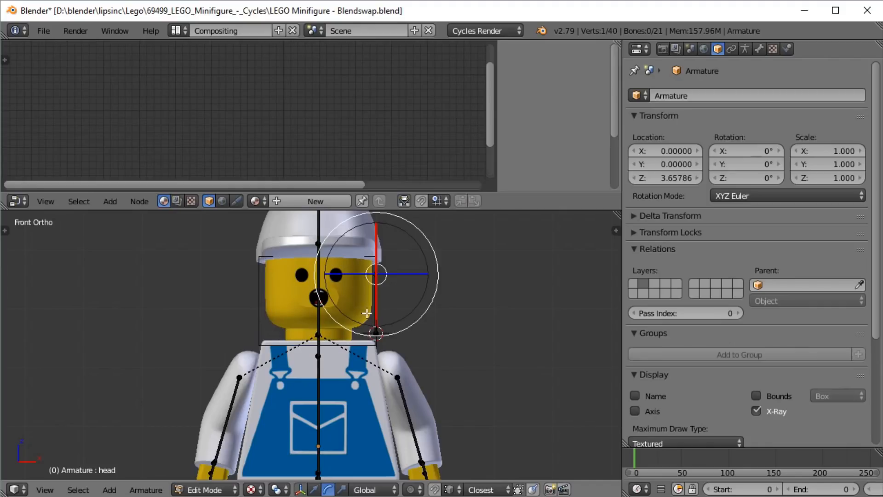
- Parent the new bone to the head bone with the Keep Offset option
right_click(380, 311)
right_click(321, 283, "shift")
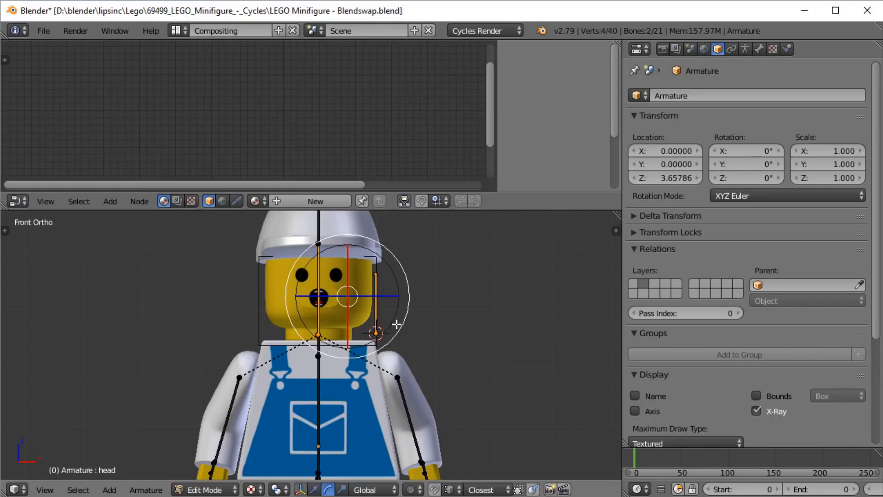
right_click(376, 302)
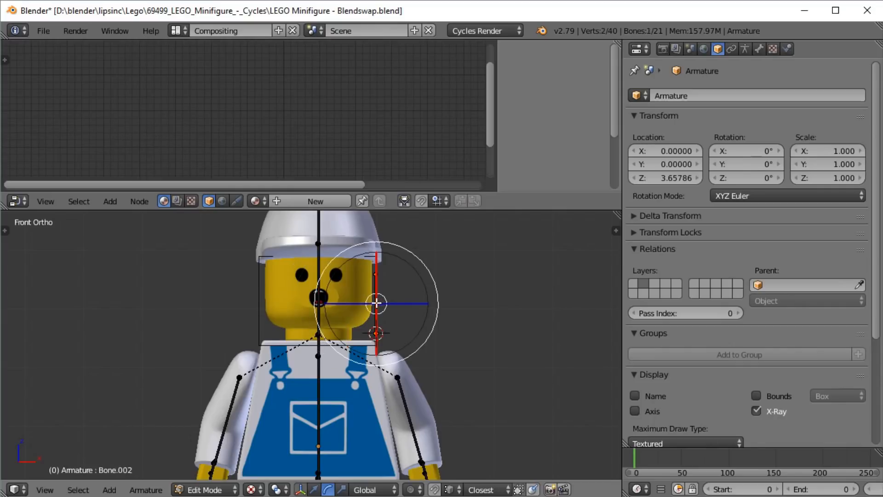
right_click(322, 289)
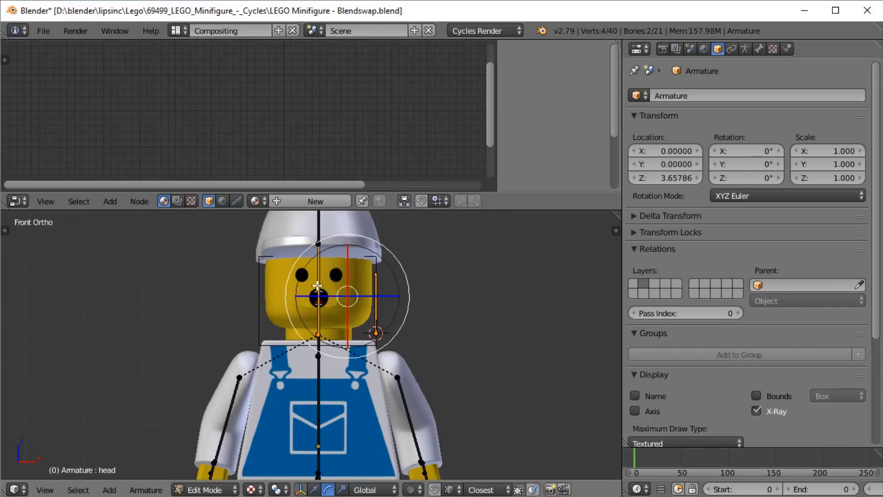
right_click(373, 306)
right_click(321, 290, "shift")
key("ctrl+p")
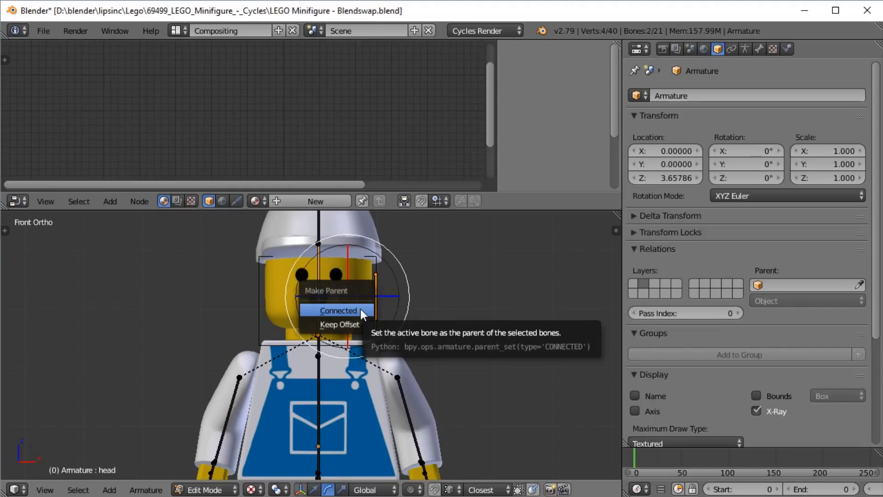
left_click(352, 324)
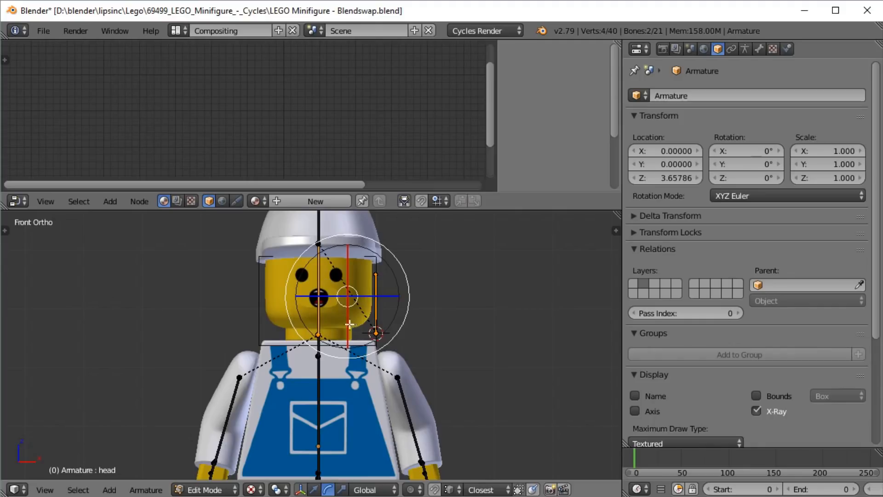
- Switch the armature to Pose Mode and select the new bone beside the head
left_click(205, 489)
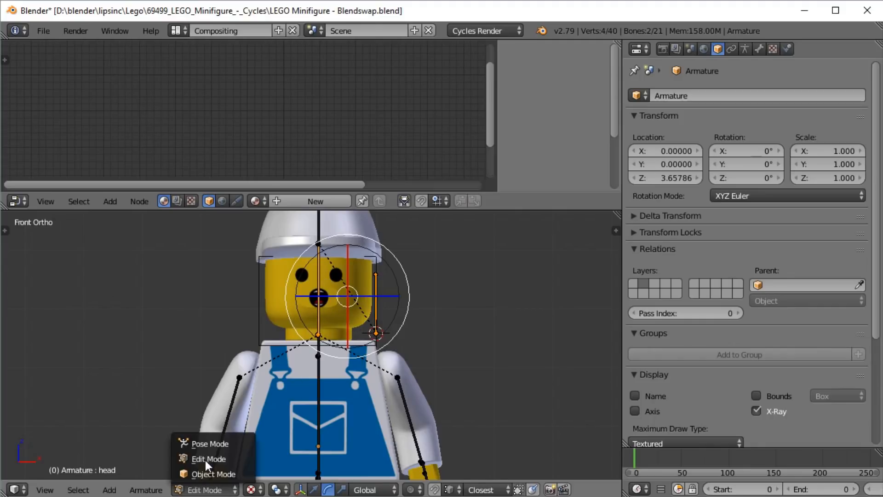
left_click(197, 443)
right_click(376, 320)
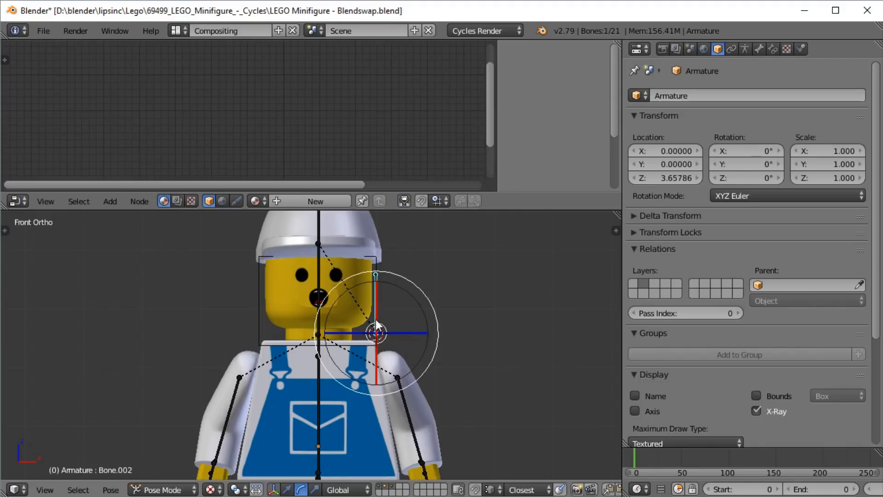
- Set the armature to Pose Position and select the new bone beside the head with the translate manipulator enabled
key("g")
right_click(318, 324)
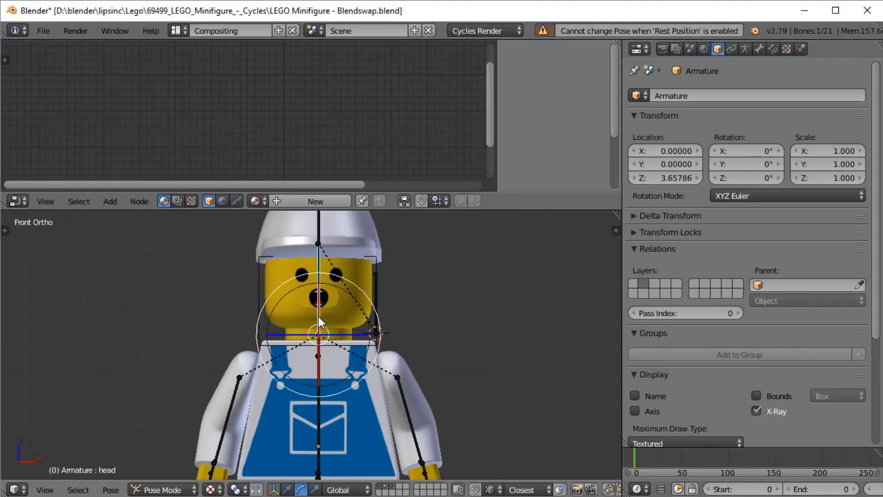
left_click(745, 48)
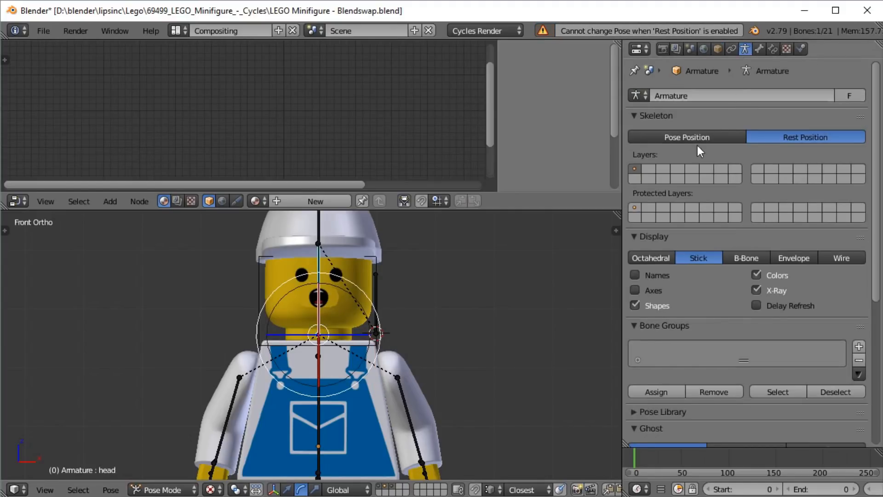
left_click(686, 138)
right_click(390, 302)
right_click(385, 305)
left_click(276, 489)
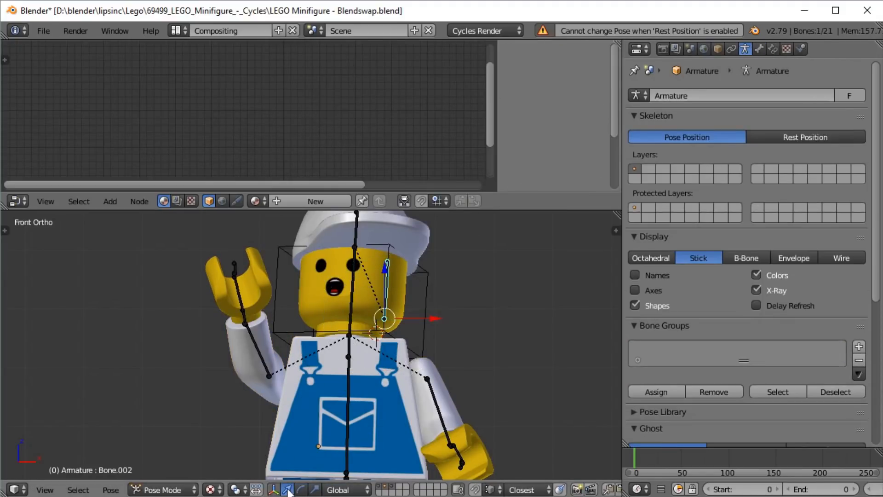
- Try moving the new bone along the global X axis and undo the move
key("g")
key("x")
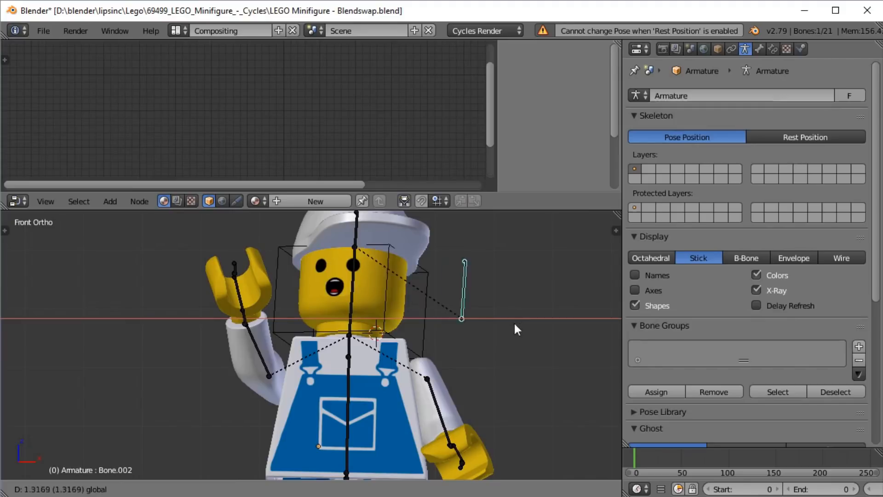
left_click(484, 321)
key("ctrl+z")
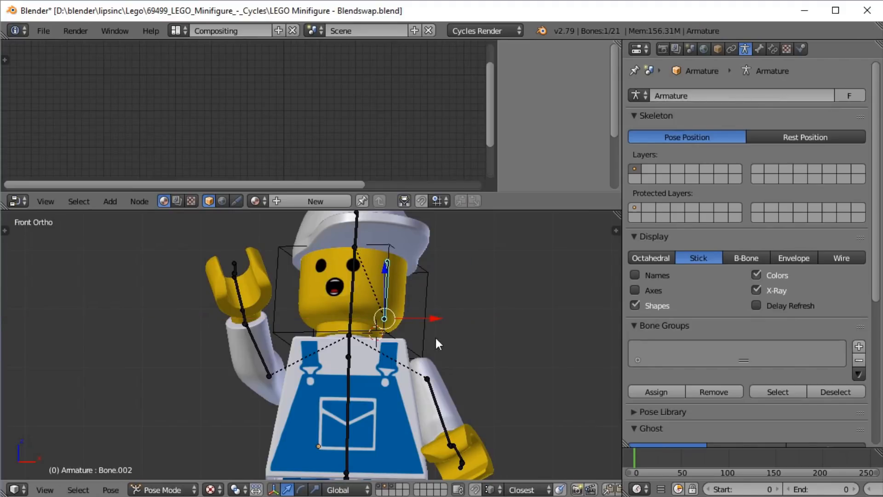
- Parent the mouth-projecting empty to the new bone beside the head with the Bone option
key("ctrl+z")
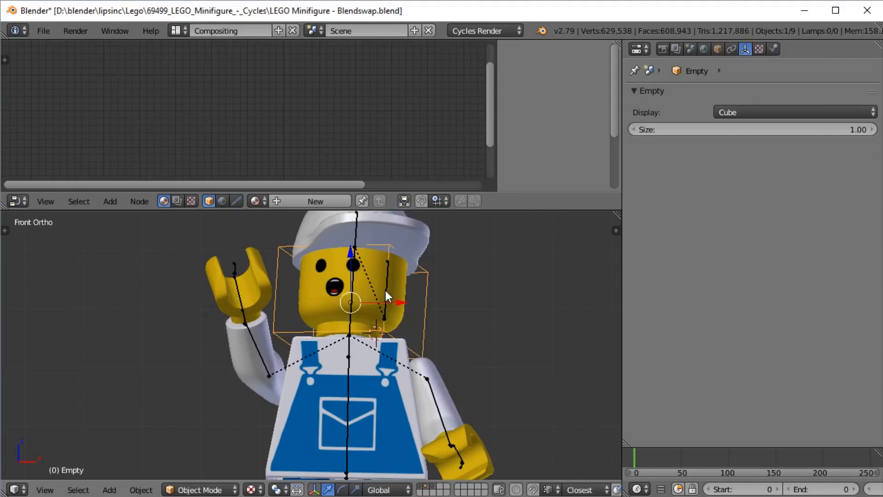
key("ctrl+shift+z")
key("ctrl+p")
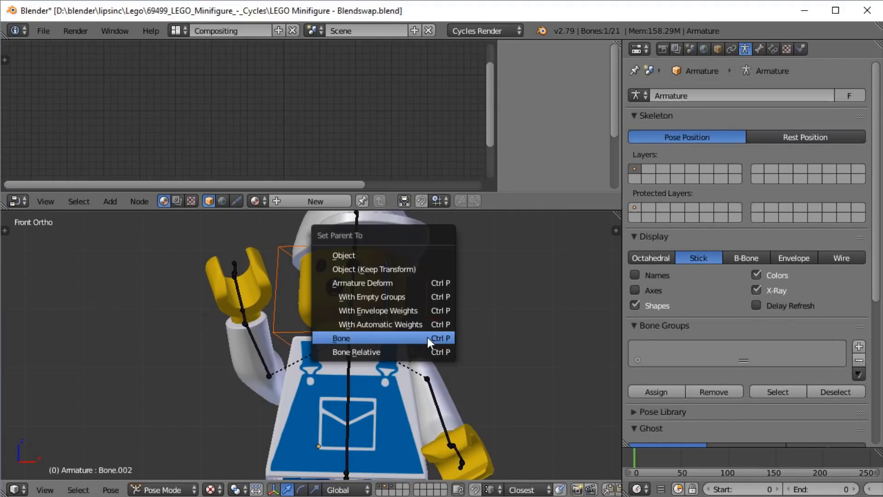
left_click(428, 339)
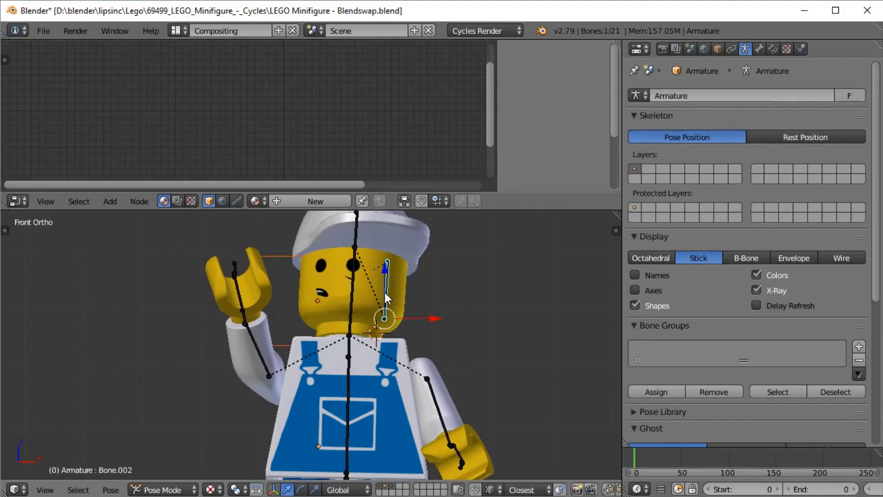
- Set the transform orientation to Local and move the new bone along its local X and Y axes to test the projected mouths
left_click(354, 488)
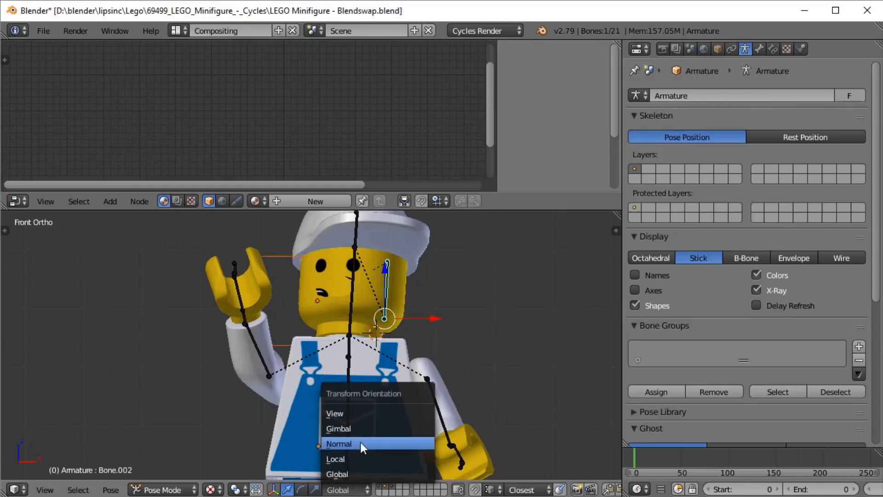
left_click(362, 460)
mouse_move(439, 314)
left_mouse_down()
mouse_move(454, 314)
mouse_move(440, 305)
left_mouse_up()
left_click_drag(404, 280, 437, 343)
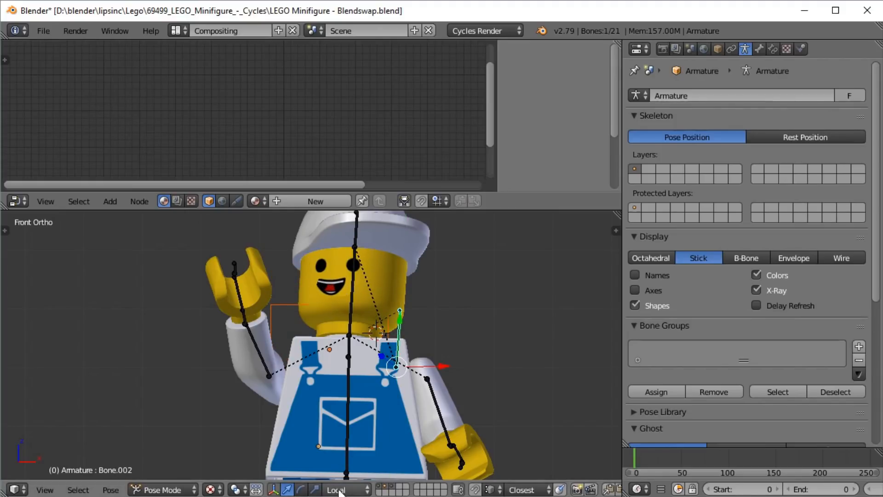
left_click_drag(445, 365, 446, 372)
- Try moving the bone freely with the transform orientation set to Global, and cancel the move
left_click(344, 489)
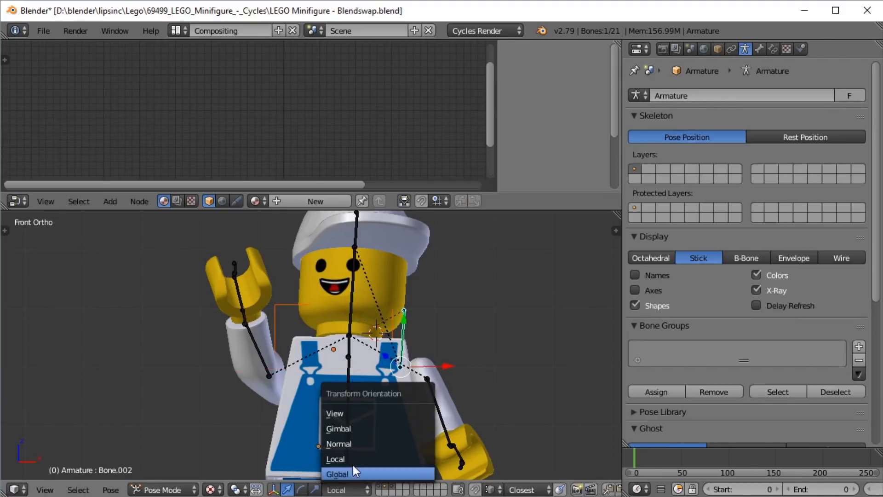
left_click(352, 474)
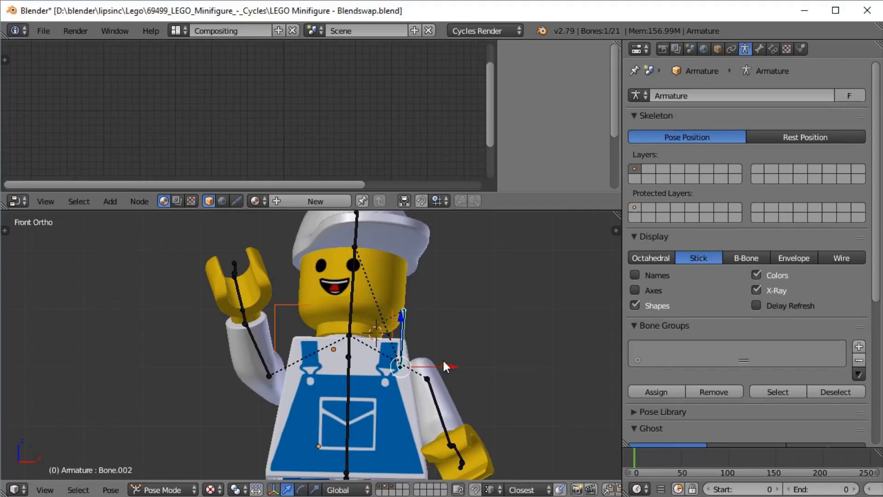
key("g")
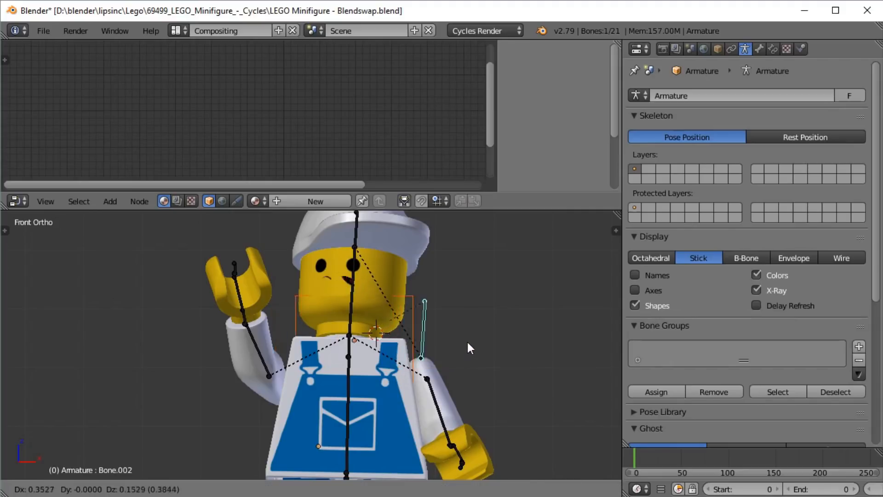
key("Escape")
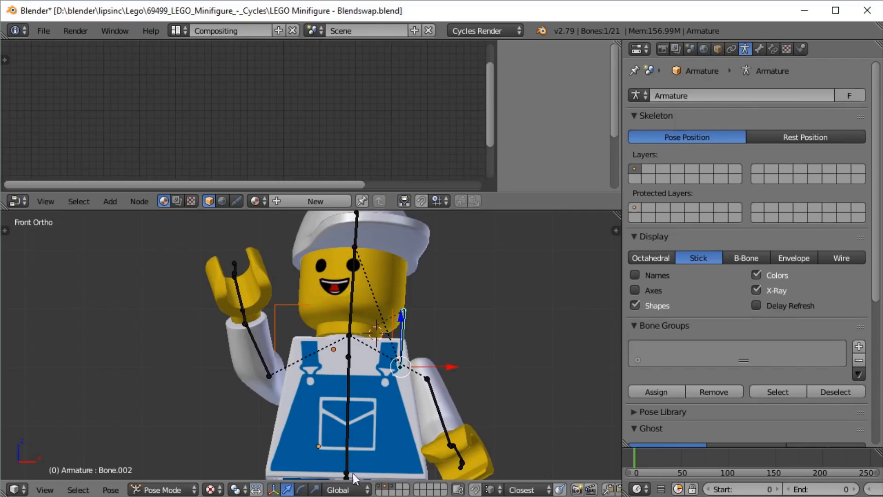
- Set the transform orientation back to Local and undo the last test moves of the mouth bone
left_click(347, 491)
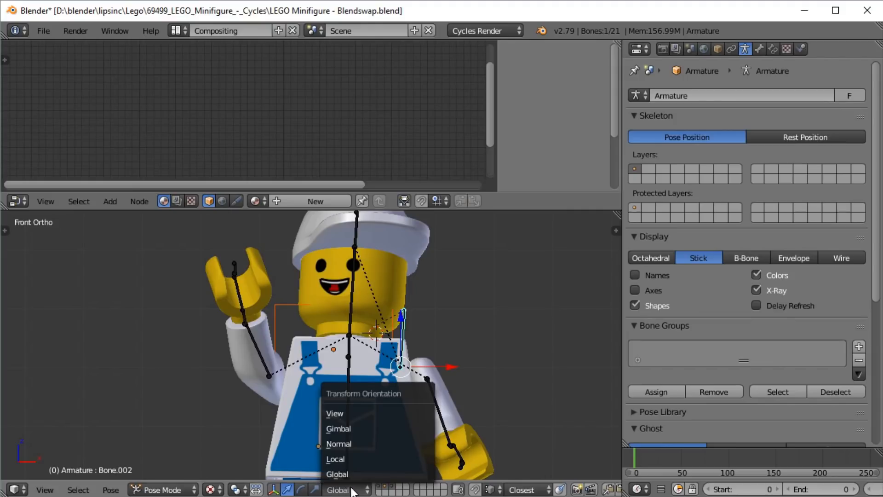
left_click(348, 461)
key("ctrl+z")
key("ctrl+z")
key("ctrl+z")
key("ctrl+z")
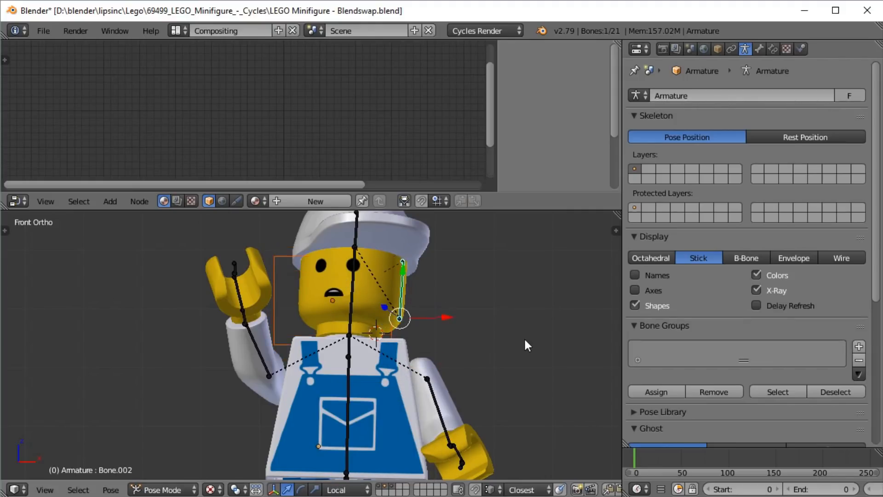
- Move the mouth bone until the closed smile shows on the face and create a new pose library for the armature
left_click_drag(401, 280, 484, 332)
key("x")
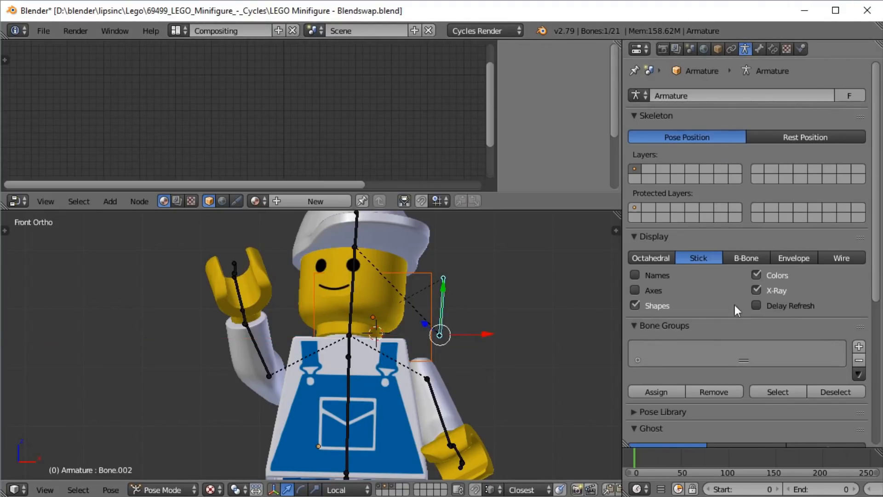
scroll(738, 330, "down", 3)
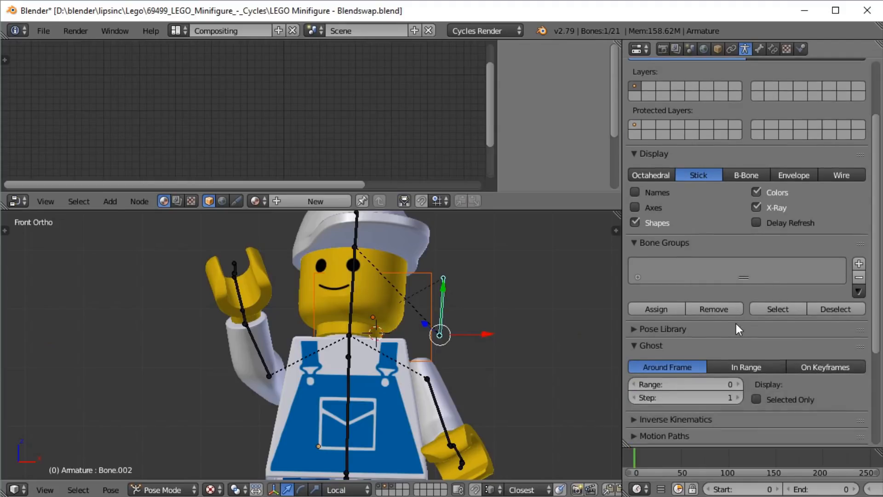
left_click(692, 328)
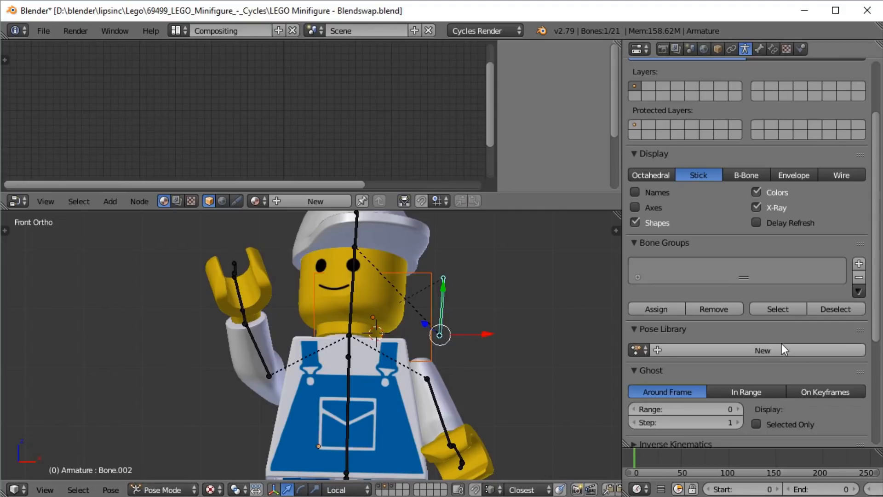
scroll(777, 349, "down", 5)
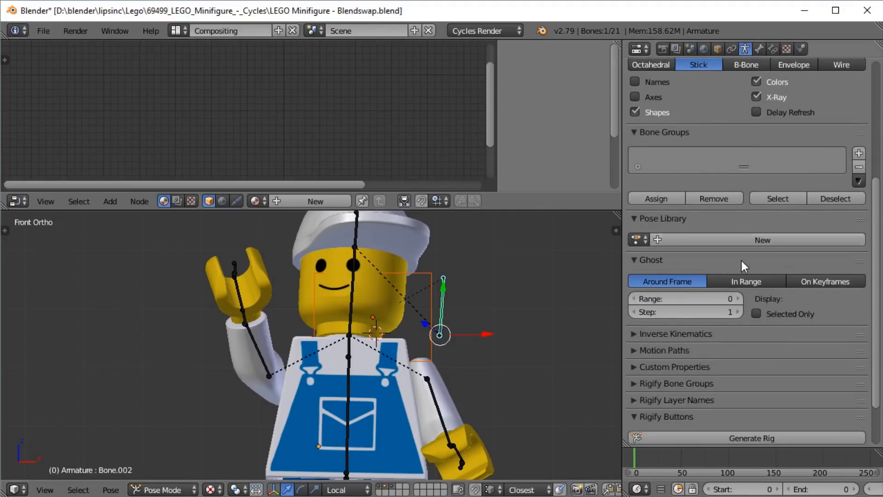
left_click(735, 239)
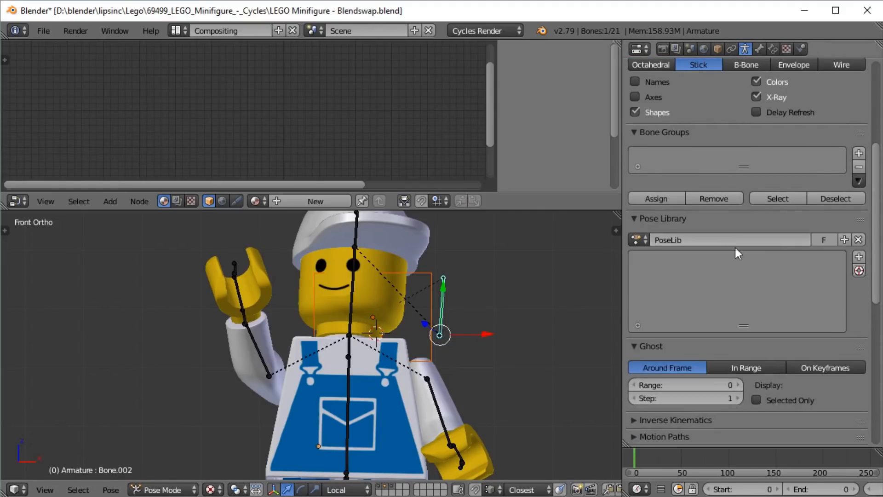
- Add the closed-smile pose to the pose library and name it MPB
left_click(859, 256)
left_click(821, 259)
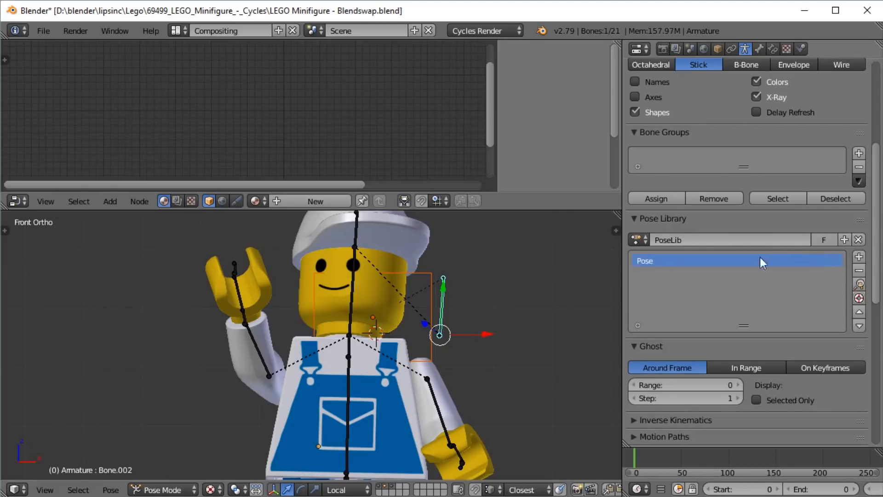
double_click(644, 262)
type("MPB")
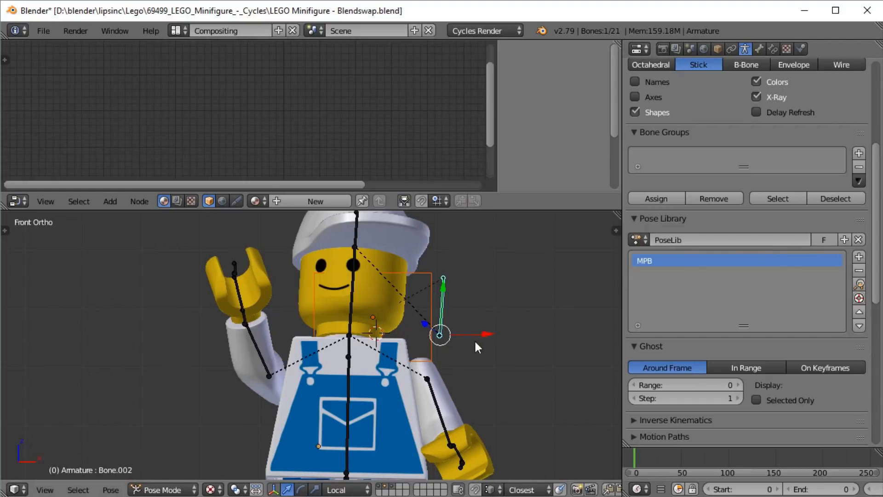
- Move the mouth bone along local X to the toothy smile and add that pose to the library as etc
left_click_drag(483, 335, 524, 342)
left_click(859, 257)
left_click(814, 272)
type("etc")
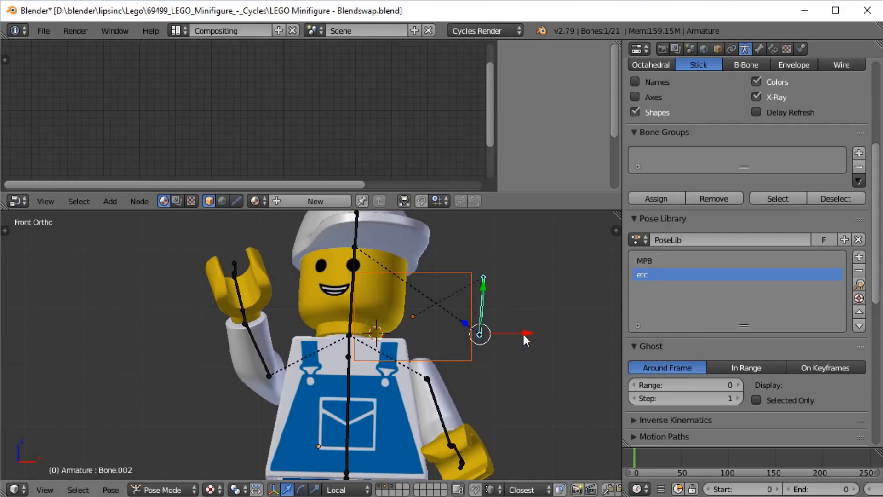
- Move the mouth bone further along local X to the next open smile and replace the existing etc pose with it
left_click_drag(523, 336, 558, 326)
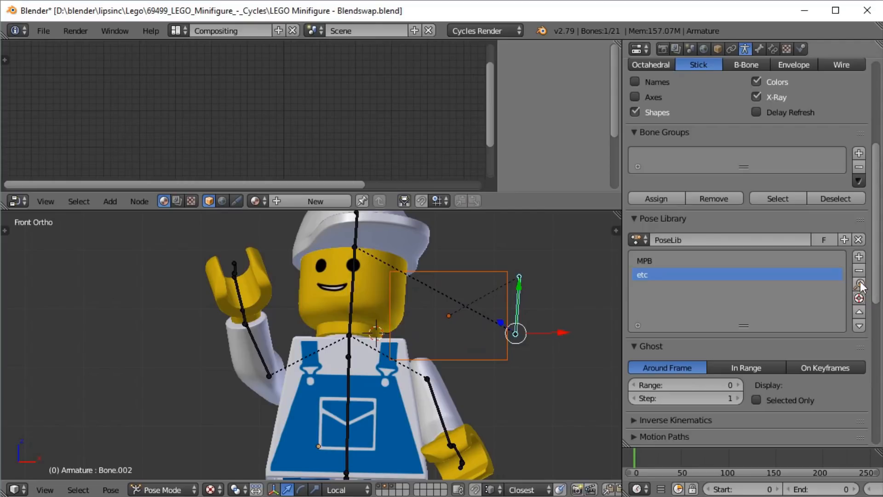
left_click(854, 256)
mouse_move(824, 284)
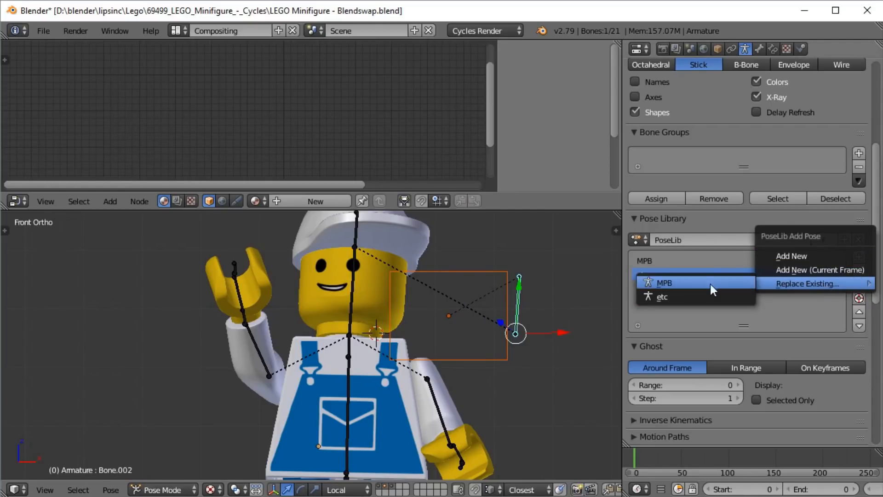
left_click(678, 294)
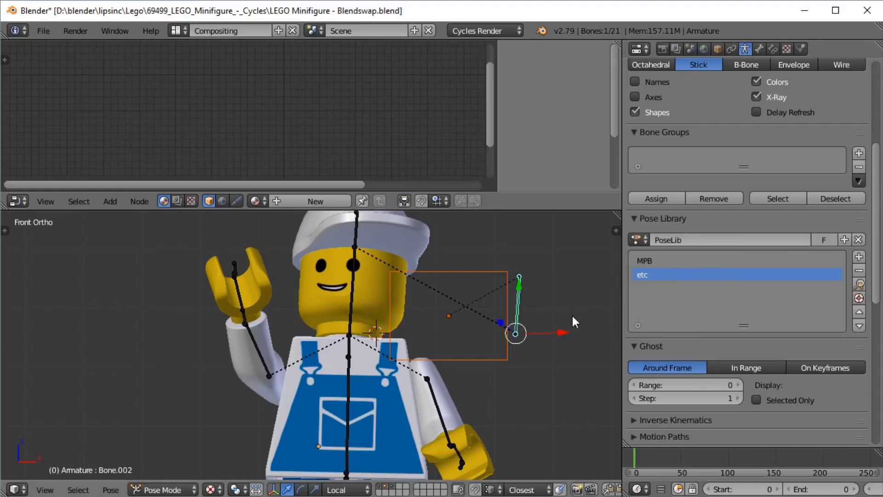
- Move the mouth bone back along local X to the toothy smile and add it to the library as a new pose
left_click_drag(566, 333, 529, 331)
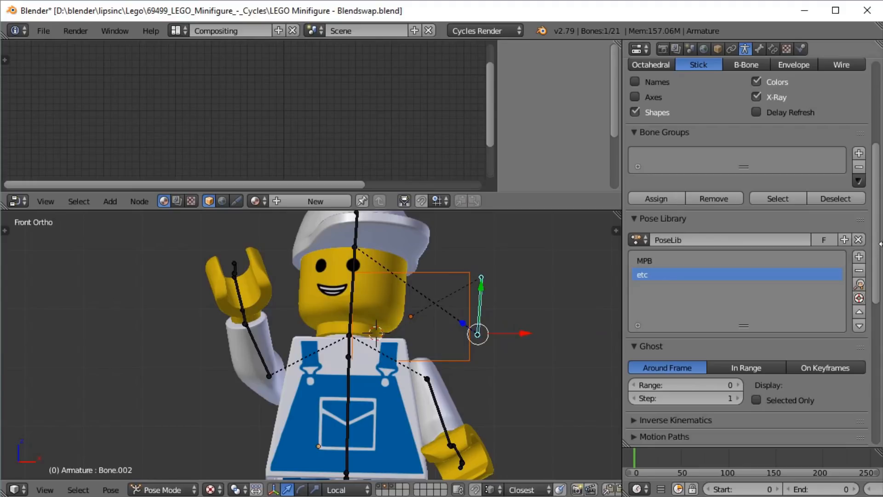
left_click(859, 257)
left_click(772, 223)
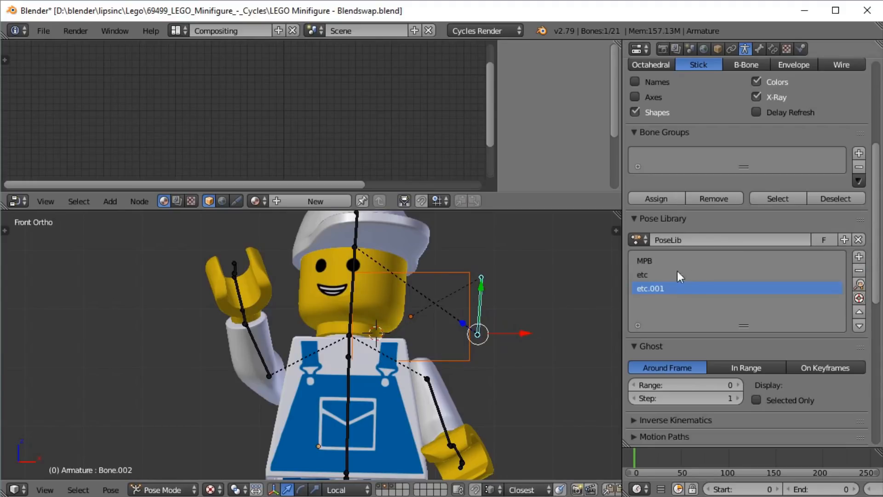
- Check the mouth names in the Rhubarb Lipsync settings, collapse the Rigify Buttons section and rename the newly added pose E
double_click(661, 286)
left_click(738, 302)
scroll(772, 428, "down", 6)
scroll(772, 394, "down", 5)
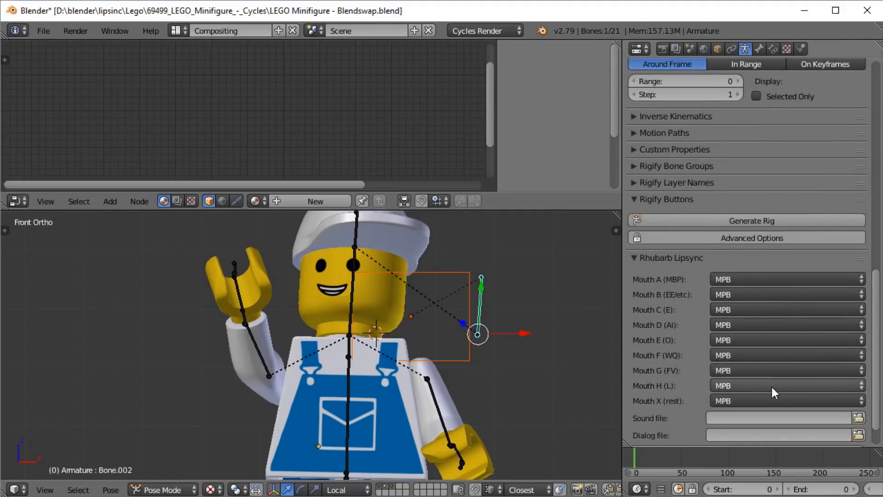
left_click(644, 199)
scroll(728, 219, "up", 2)
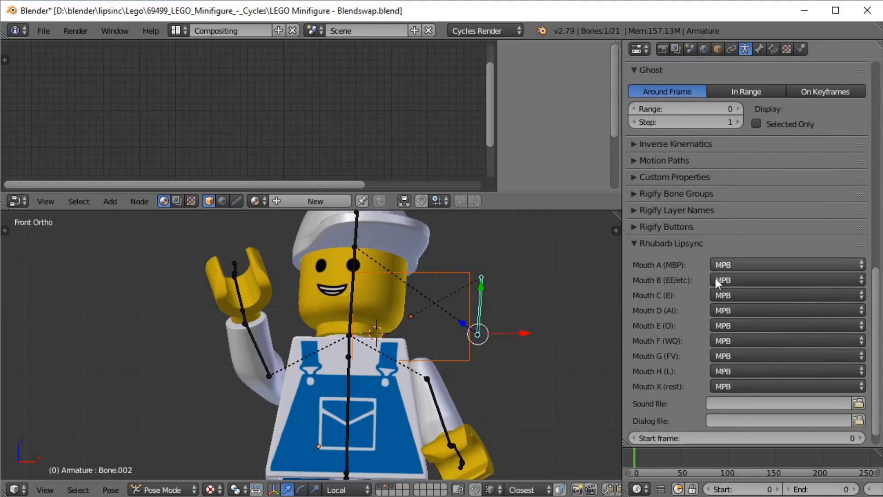
right_click(761, 300)
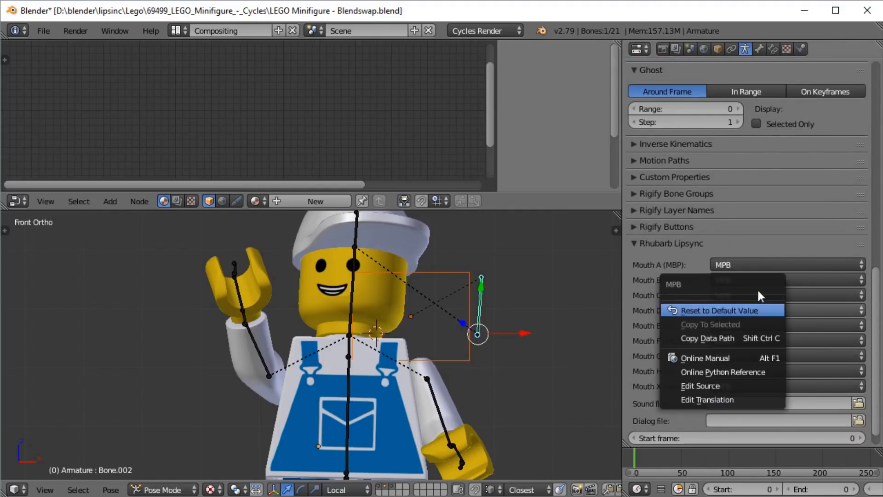
scroll(748, 244, "up", 15)
double_click(657, 260)
type("E")
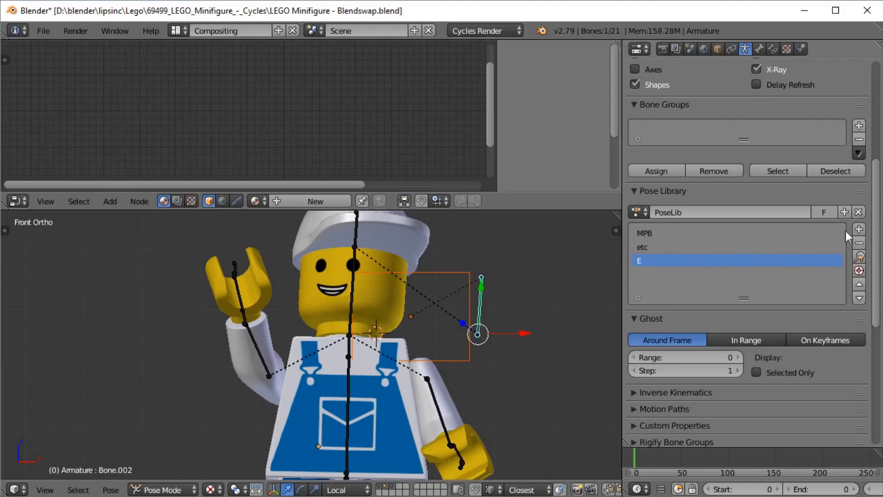
- Move the mouth bone along its local axes until the open laughing mouth is centred on the face
mouse_move(479, 312)
left_mouse_down()
mouse_move(488, 288)
mouse_move(453, 306)
mouse_move(482, 310)
left_mouse_up()
left_click_drag(446, 242, 444, 259)
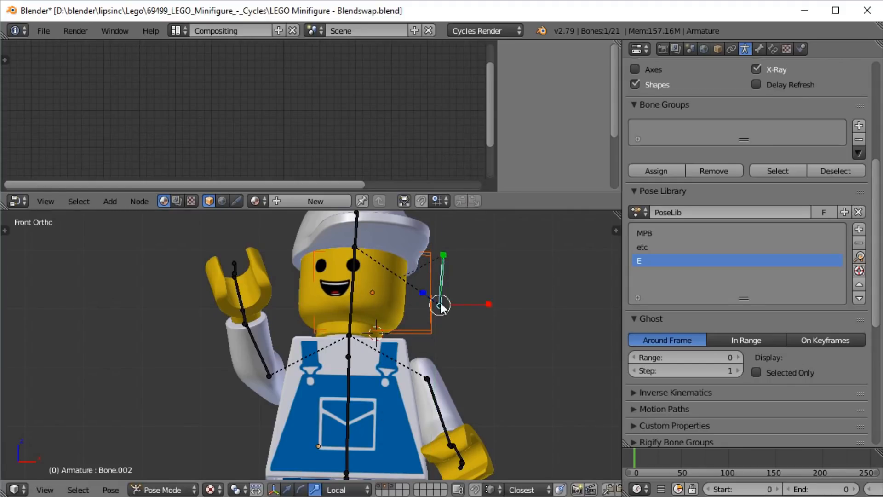
left_click(287, 489)
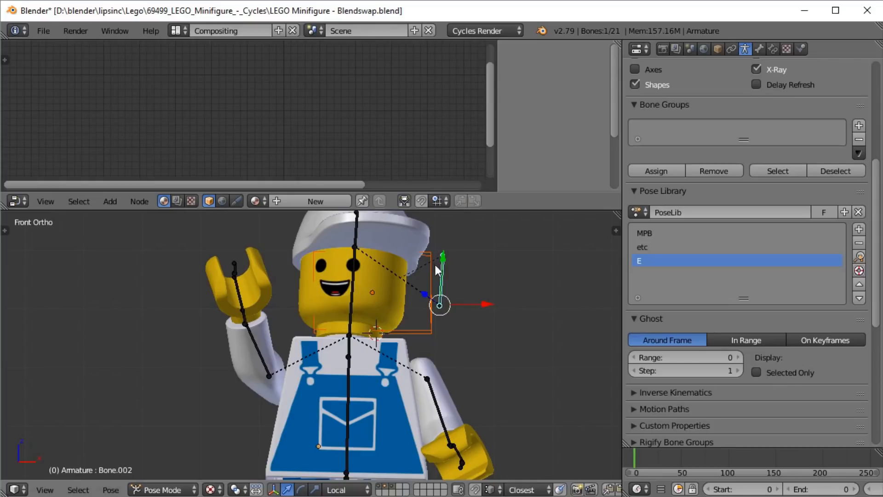
left_click_drag(442, 263, 440, 263)
left_click_drag(478, 303, 478, 305)
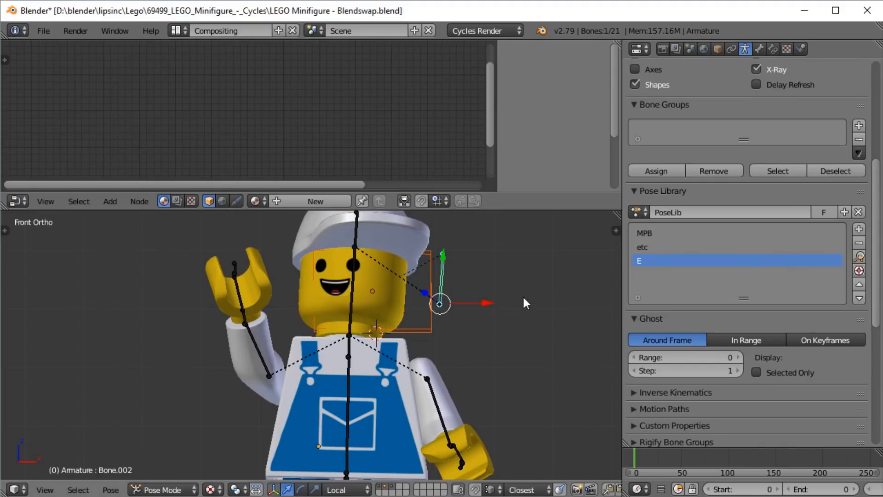
left_click_drag(487, 303, 489, 303)
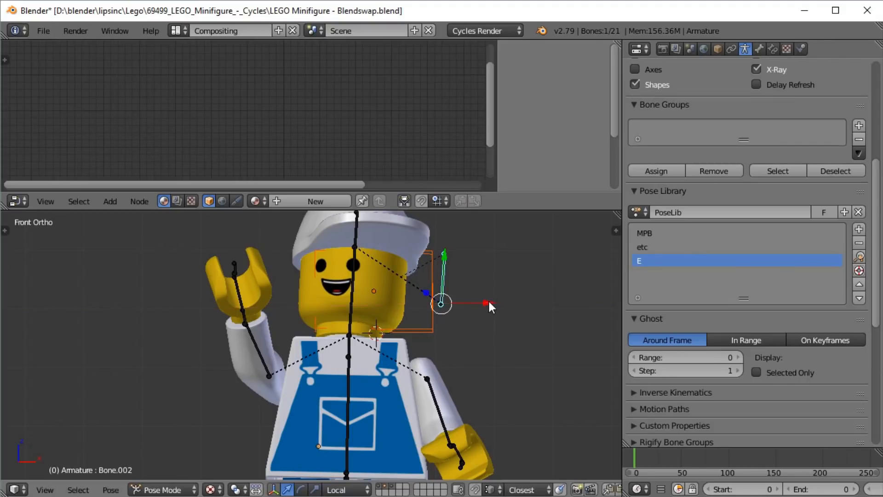
- Add the open laughing mouth to the library as a new pose and rename it A
left_click(858, 229)
left_click(846, 232)
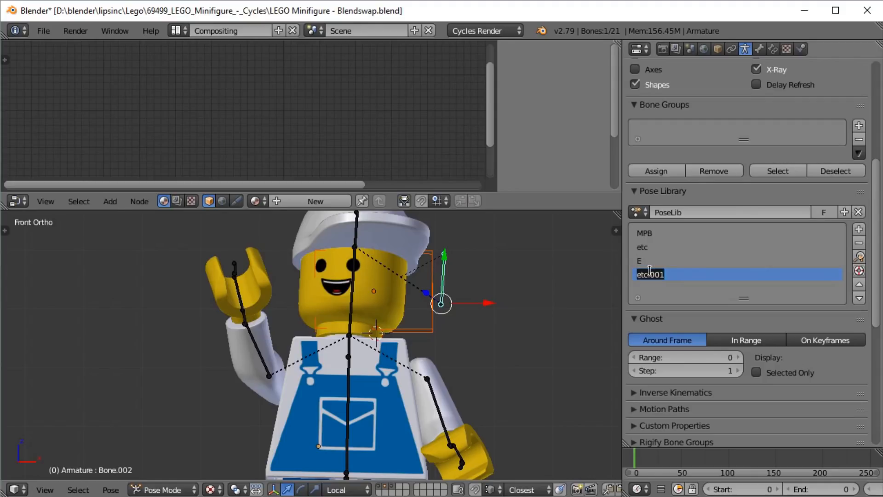
type("A")
key("Return")
- Adjust the mouth bone along local X for the next mouth shapes and store them in the library as poses O and W
mouse_move(489, 302)
left_mouse_down()
mouse_move(410, 299)
mouse_move(486, 301)
left_mouse_up()
left_click(858, 229)
left_click(845, 232)
double_click(667, 287)
type("O")
key("Return")
double_click(660, 287)
type("W")
key("Return")
- Move the mouth bone along local Y to the next row of mouths and add that mouth as a new pose
left_click_drag(446, 256, 445, 234)
left_click(858, 229)
left_click(845, 232)
- Move the mouth bone to the next mouth, add it to the library as pose L, and shift the bone back to the closed smile
left_click_drag(490, 283, 446, 284)
left_click_drag(406, 245, 406, 244)
left_click(858, 229)
double_click(645, 290)
type("L")
key("Return")
left_click_drag(444, 281, 409, 279)
left_click(409, 276)
- In the Rhubarb Lipsync settings, assign pose etc to Mouth B, pose E to Mouth C and pose A to Mouth D
scroll(757, 305, "down", 6)
scroll(757, 305, "up", 1)
scroll(754, 302, "down", 5)
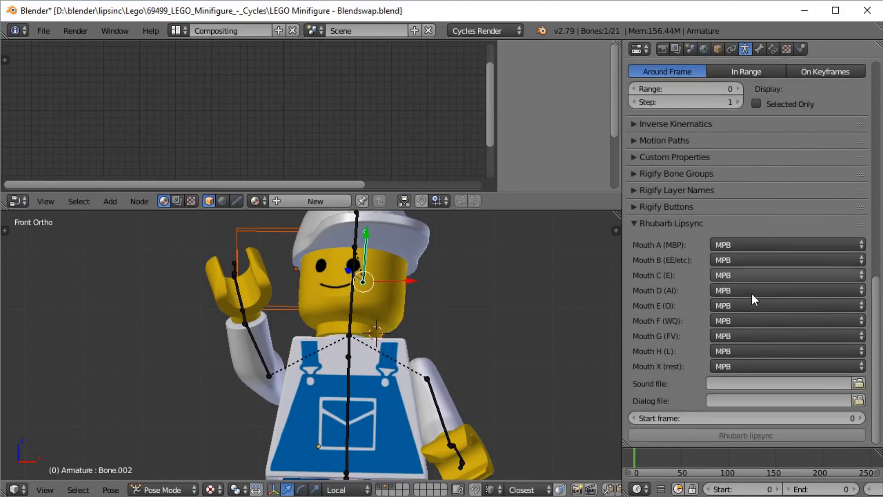
left_click(733, 262)
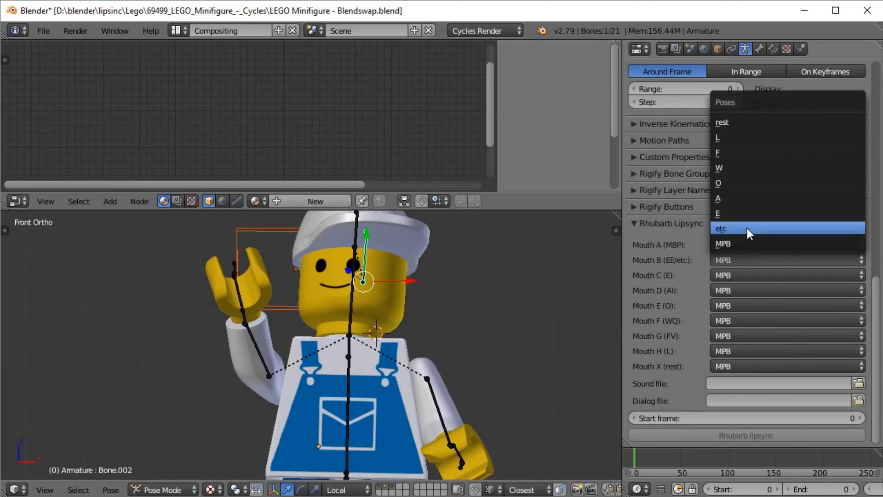
left_click(747, 228)
left_click(751, 275)
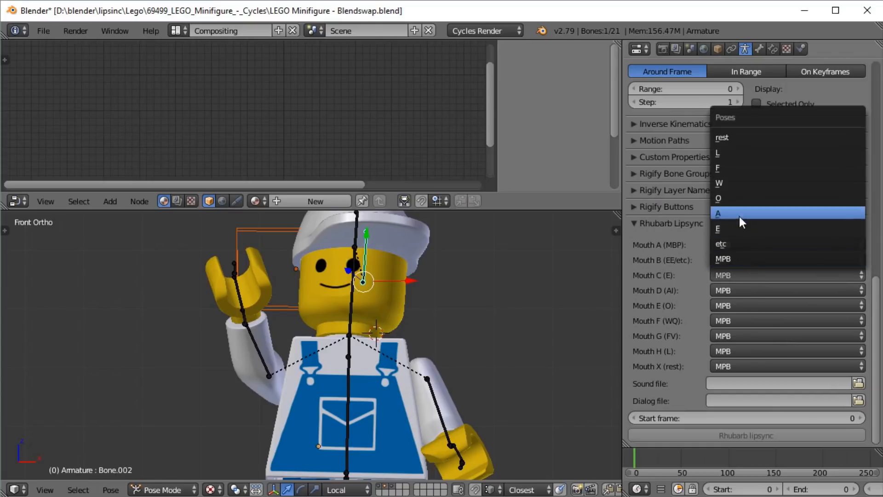
left_click(742, 226)
left_click(753, 289)
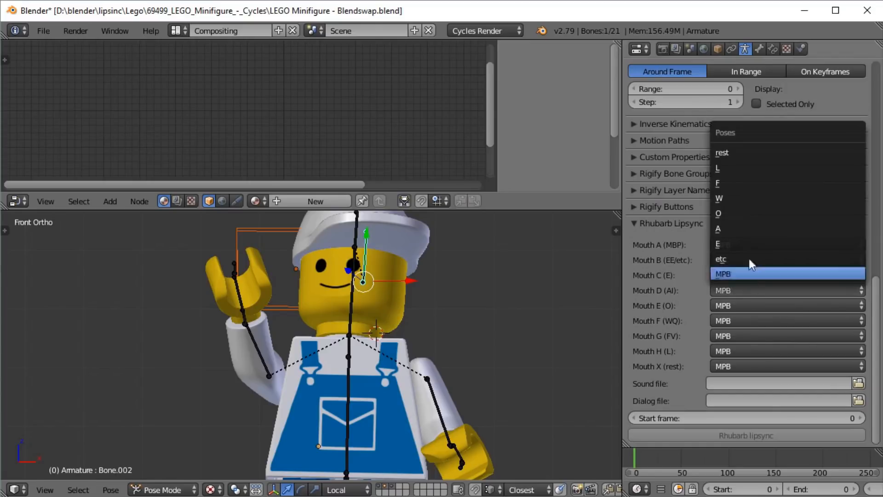
left_click(741, 227)
- Assign pose O to Mouth E, W to Mouth F, F to Mouth G, L to Mouth H and rest to Mouth X
left_click(747, 304)
left_click(742, 256)
left_click(746, 321)
left_click(741, 227)
left_click(756, 331)
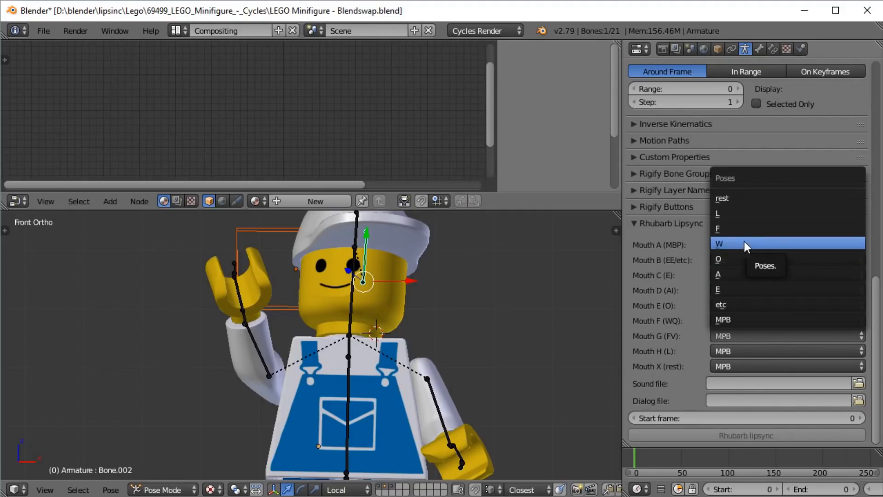
left_click(737, 229)
left_click(745, 351)
left_click(749, 243)
left_click(757, 366)
left_click(753, 301)
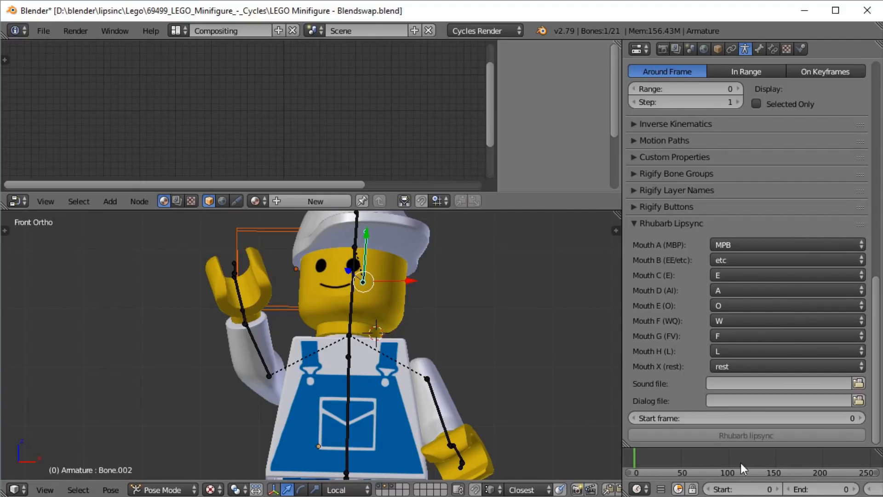
- Remove the node editor and the small timeline areas, and split off a Timeline editor below the 3D view
left_click_drag(617, 216, 614, 161)
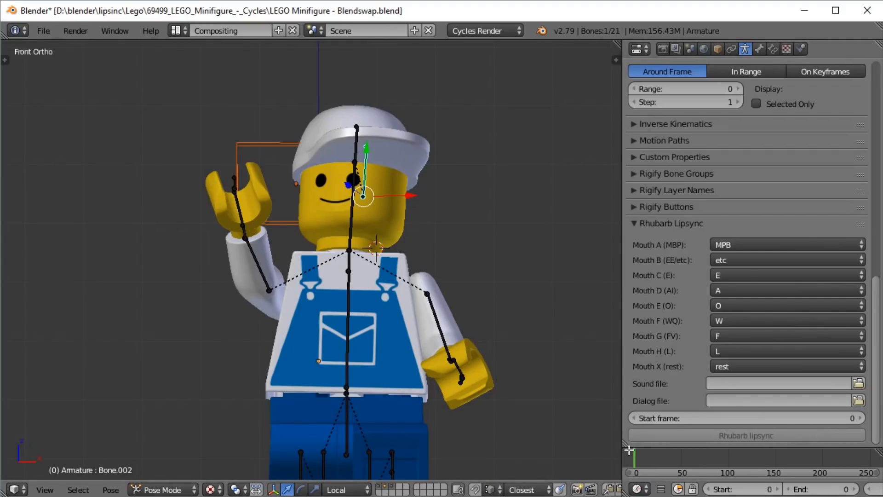
left_click_drag(630, 450, 630, 474)
left_click_drag(4, 490, 5, 453)
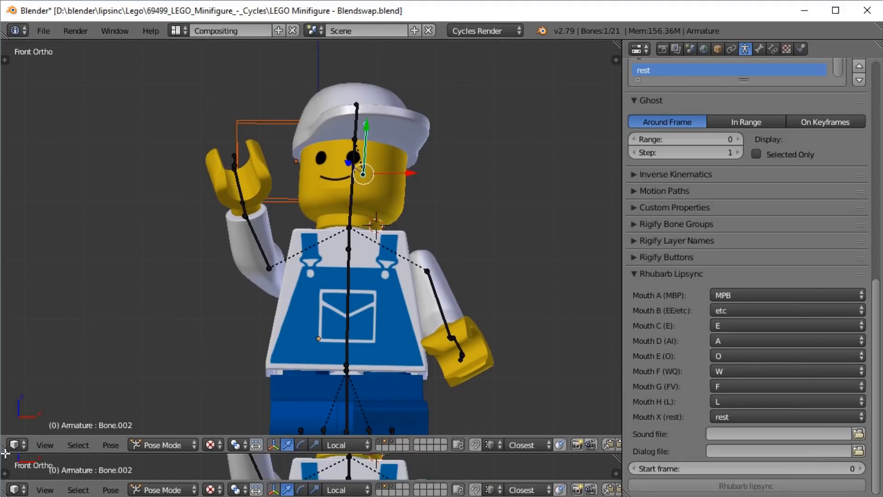
left_click(17, 489)
left_click(5, 453)
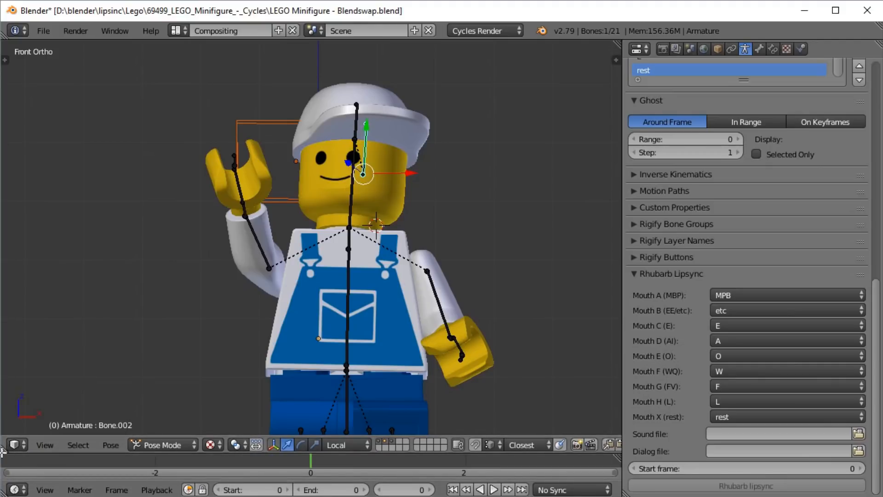
- Split the 3D view again and turn the new area above the timeline into a Video Sequence Editor
left_click_drag(2, 451, 13, 356)
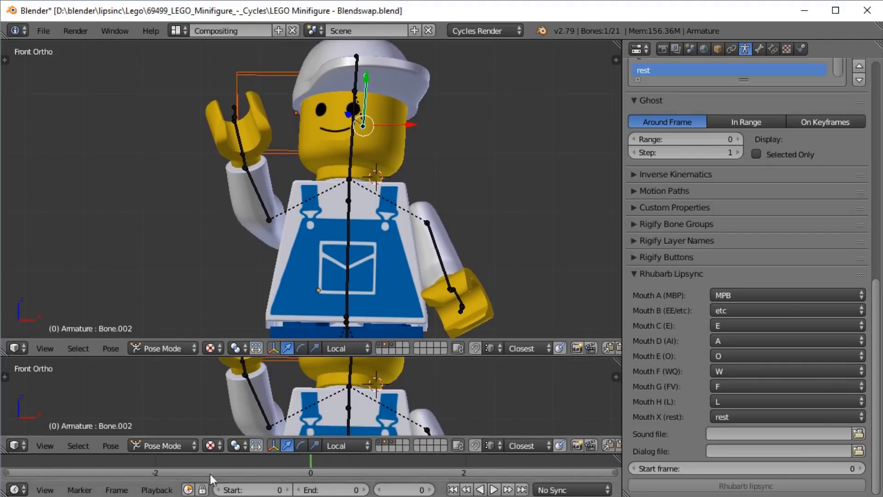
left_click(17, 445)
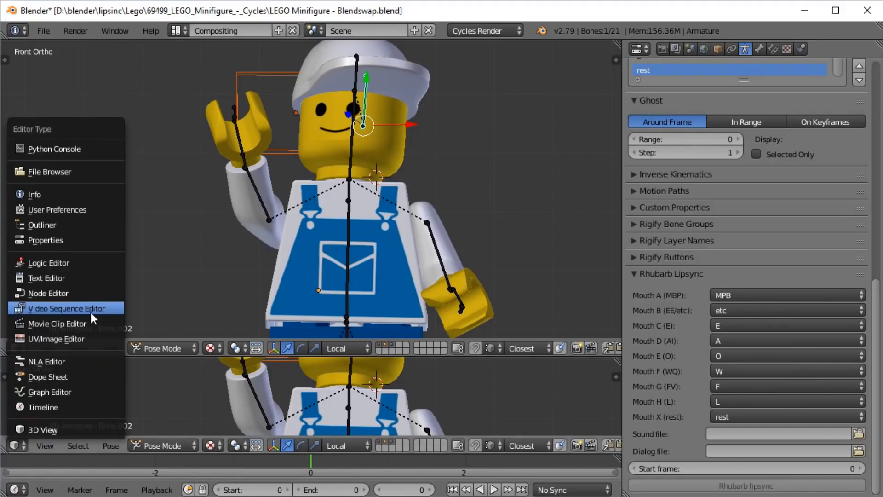
left_click(67, 311)
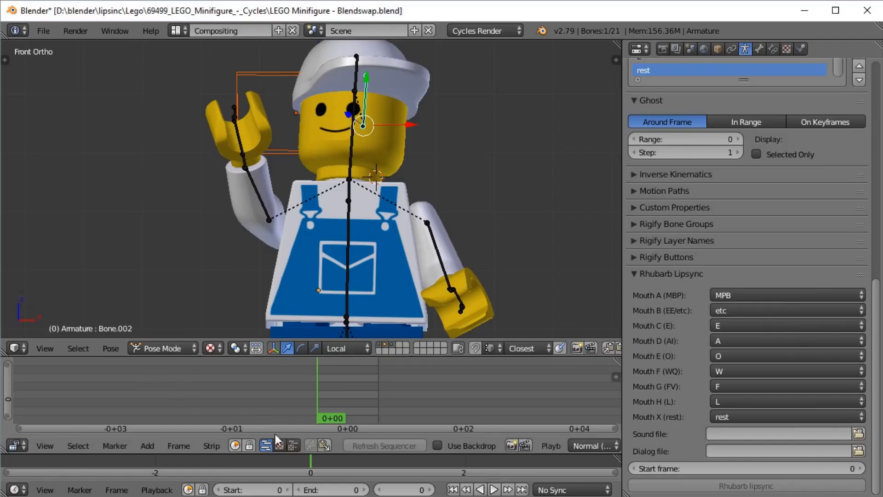
scroll(398, 402, "down", 2)
scroll(423, 397, "down", 3)
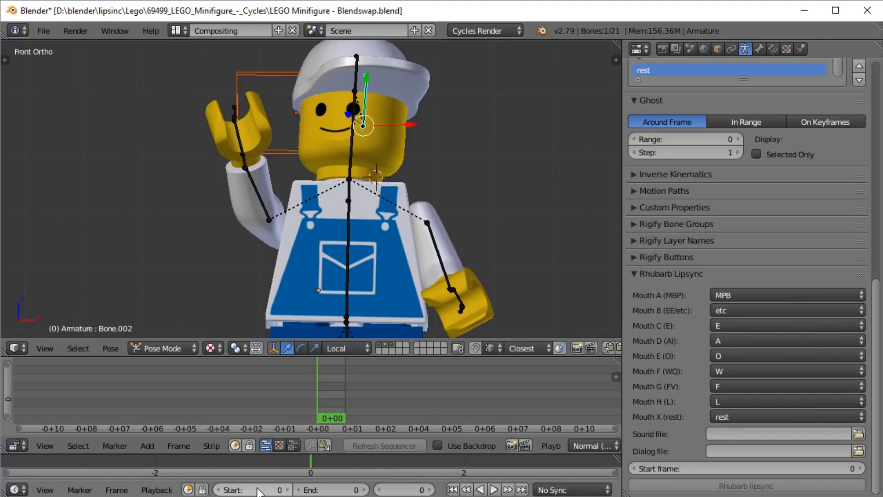
- Set the animation's end frame to 250 and the scene's frame rate to 25 fps
left_click(345, 489)
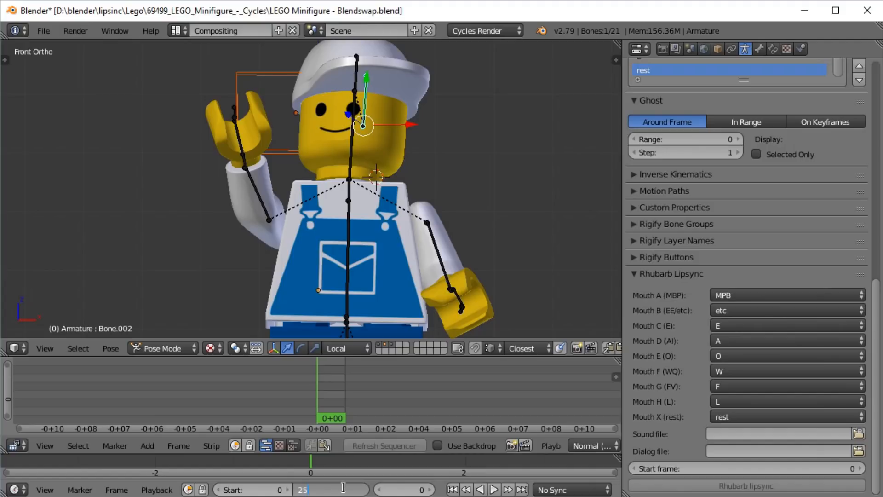
key("Return")
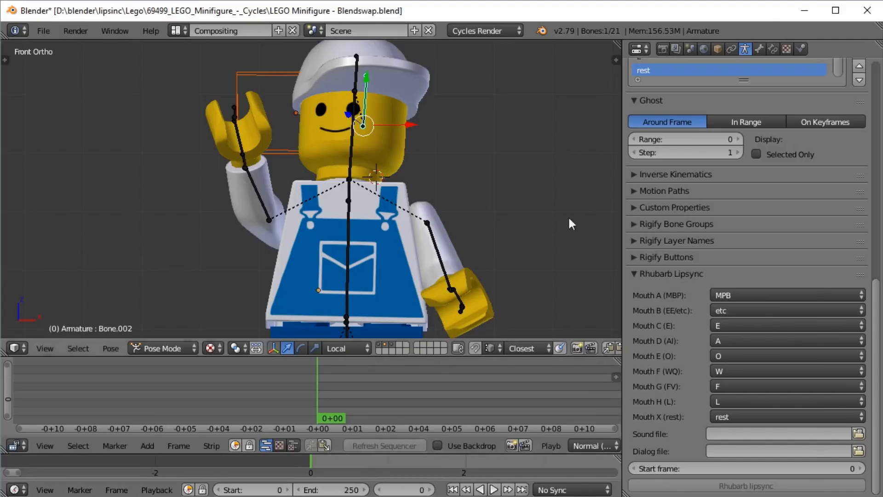
left_click(662, 50)
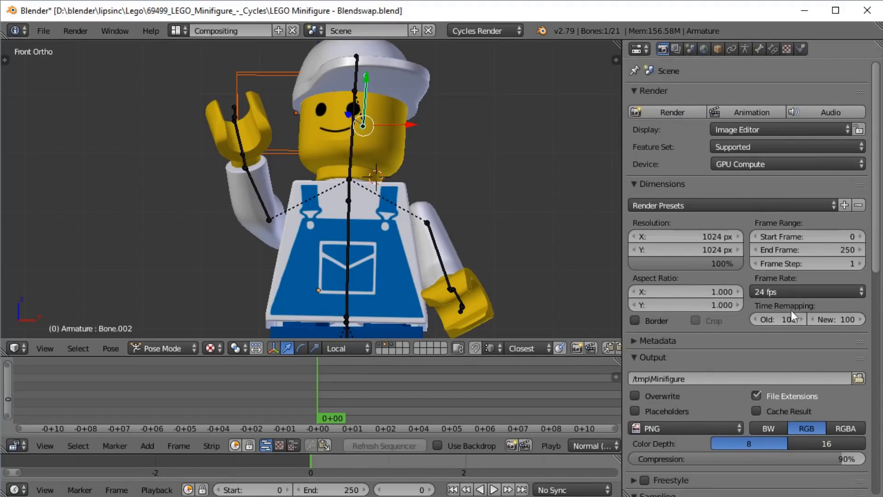
left_click(782, 291)
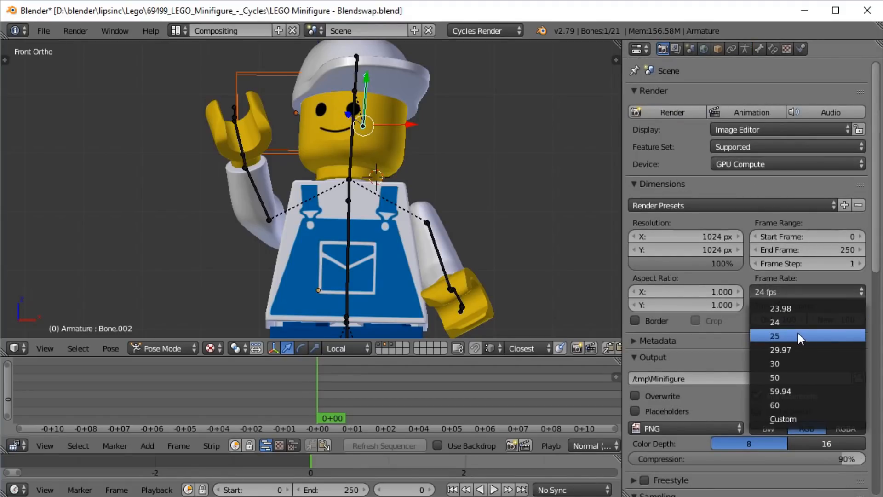
left_click(799, 337)
left_click(779, 293)
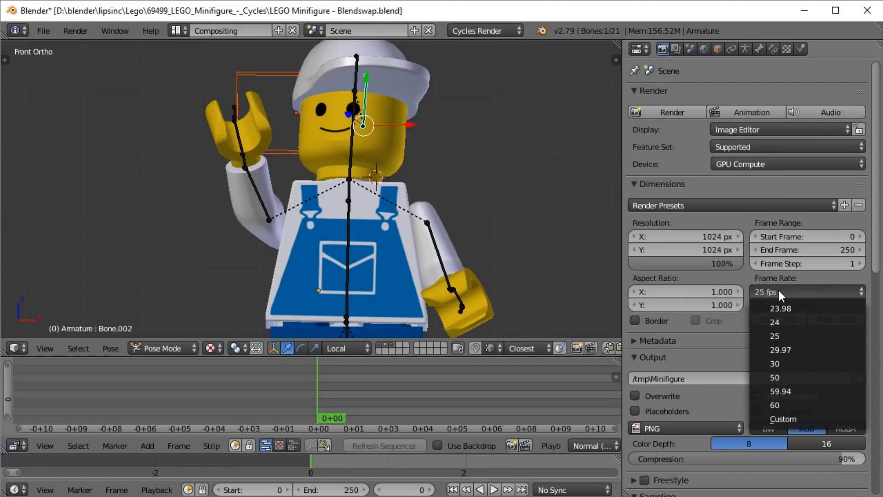
left_click(781, 336)
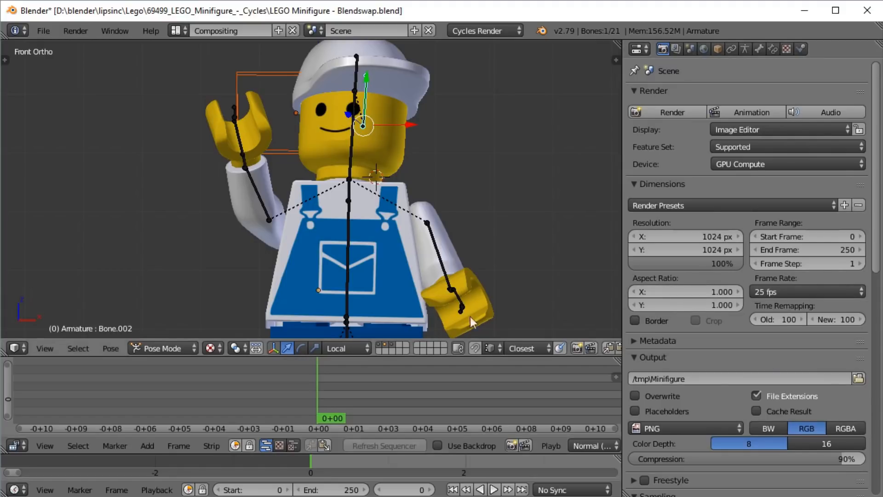
- Try the sequencer's combined sequencer and preview display and return to the plain sequencer display
scroll(763, 366, "down", 18)
scroll(741, 332, "down", 7)
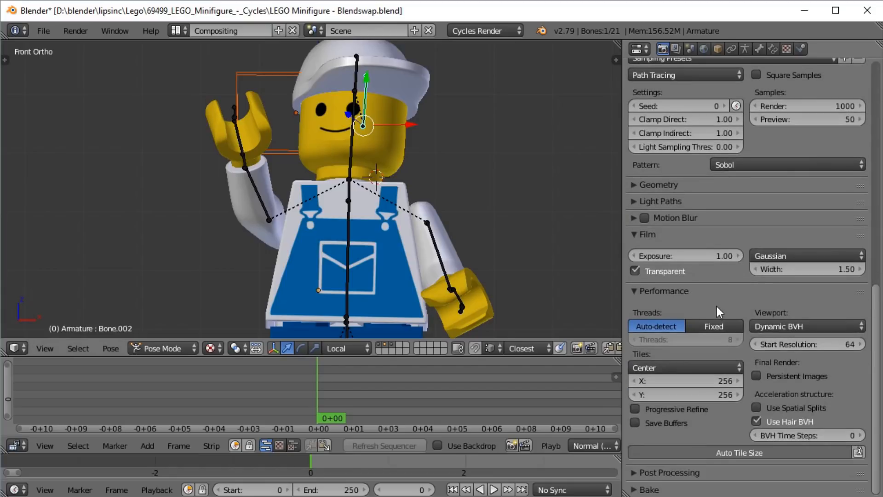
mouse_move(380, 389)
middle_mouse_down()
mouse_move(363, 380)
mouse_move(227, 385)
middle_mouse_up()
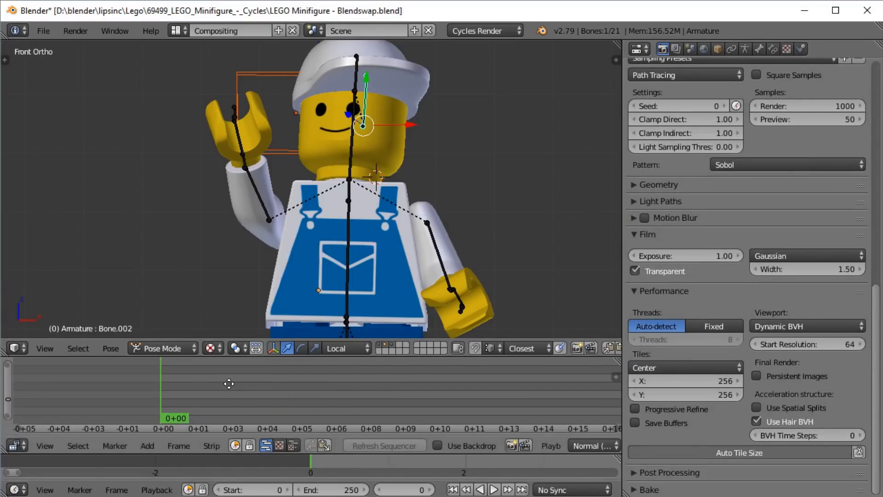
left_click(279, 446)
left_click(88, 443)
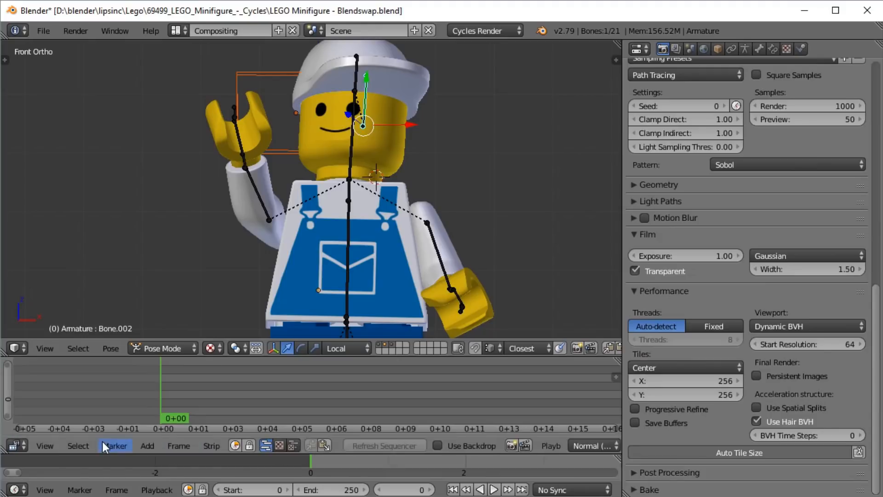
left_click(295, 443)
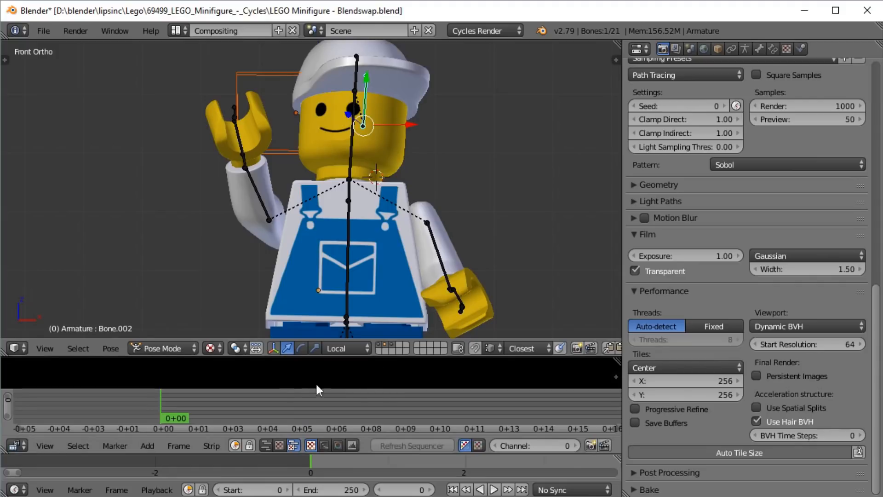
left_click(266, 445)
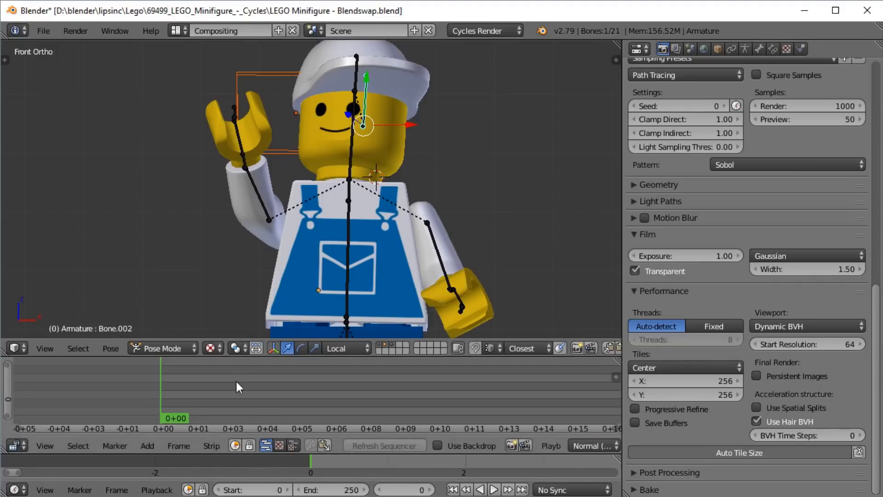
- Add intro.wav from the D:\blender\lipsinc\Lego folder to the sequencer as a sound strip starting at frame 0 in channel 1
key("shift+a")
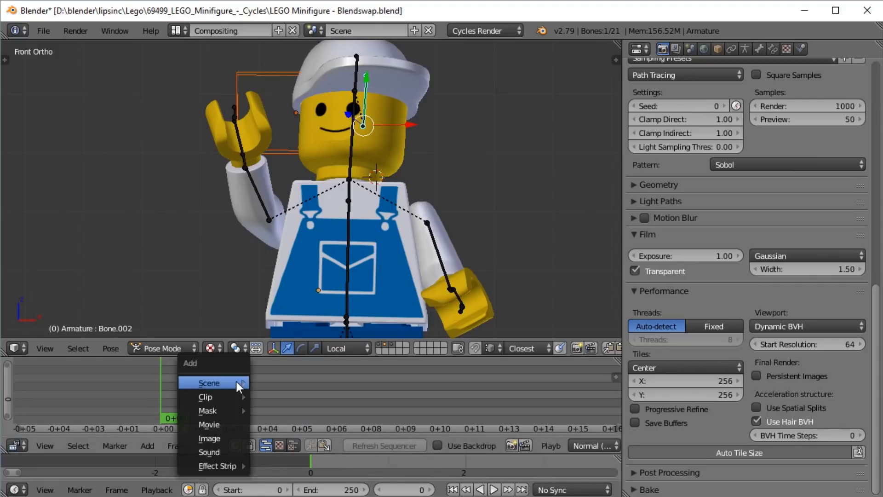
left_click(217, 454)
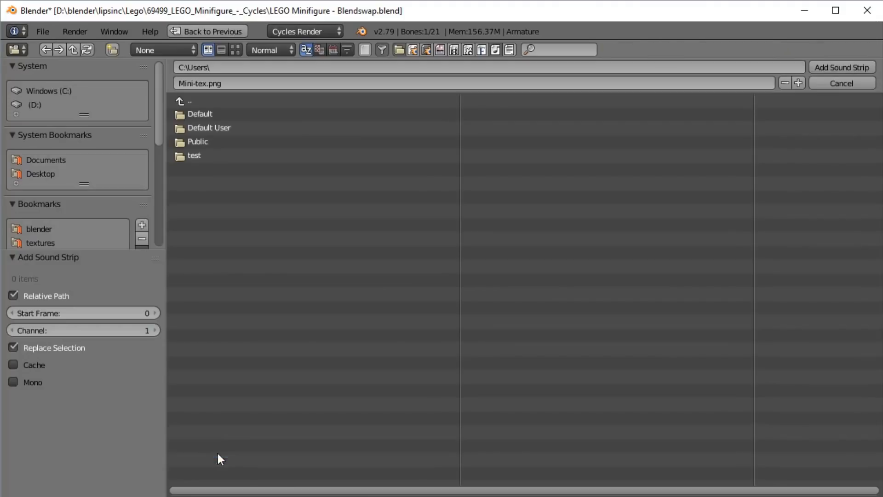
left_click(189, 100)
left_click(96, 227)
left_click(221, 65)
key("BackSpace")
type("D:\\blender\\lipsinc\\Lego\\69499_LEGO_Minifigure_-_Cycles\\")
key("Return")
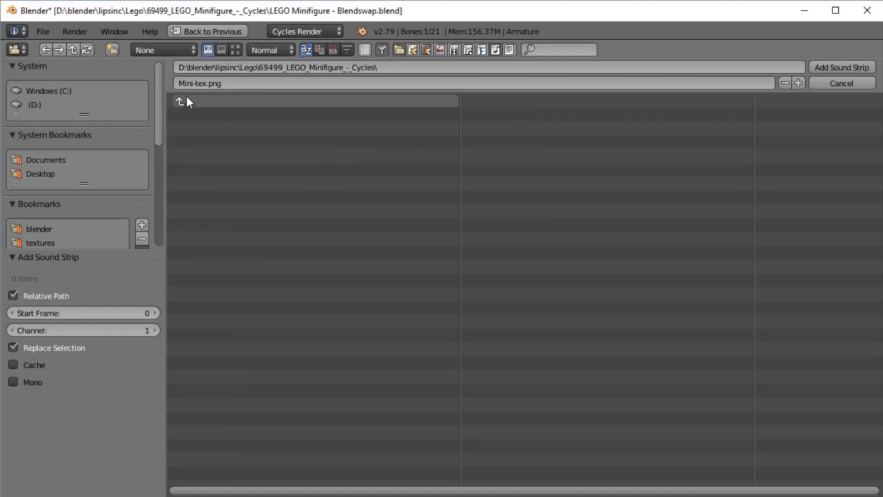
left_click(201, 198)
left_click(842, 67)
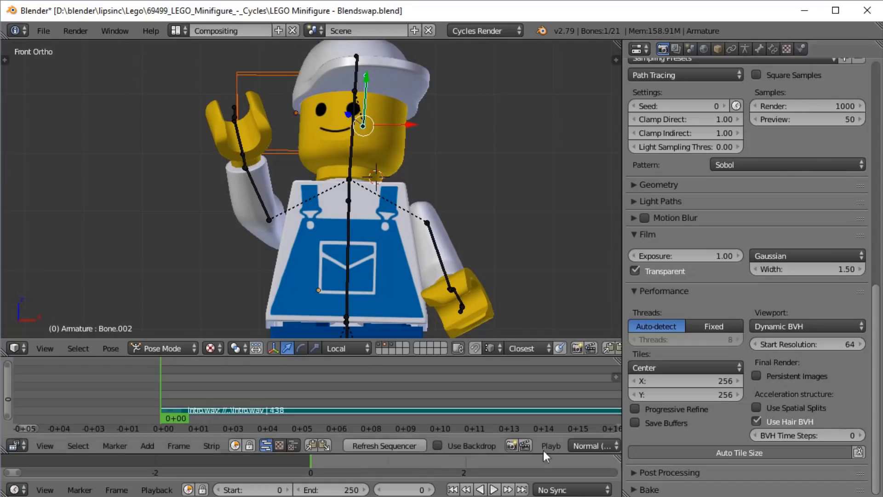
- Show the strip properties in the sequencer and enable Draw Waveform for the intro.wav strip
left_click_drag(8, 366, 15, 415)
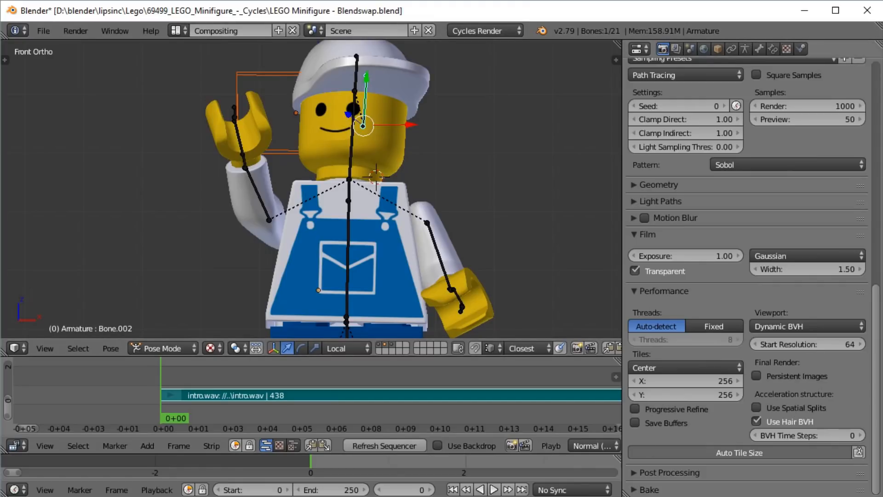
left_click(615, 377)
scroll(499, 398, "down", 5)
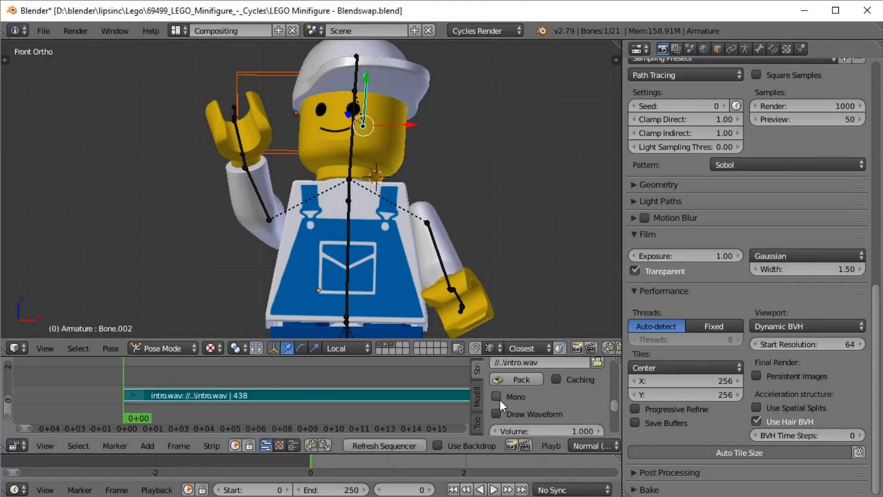
scroll(546, 390, "down", 5)
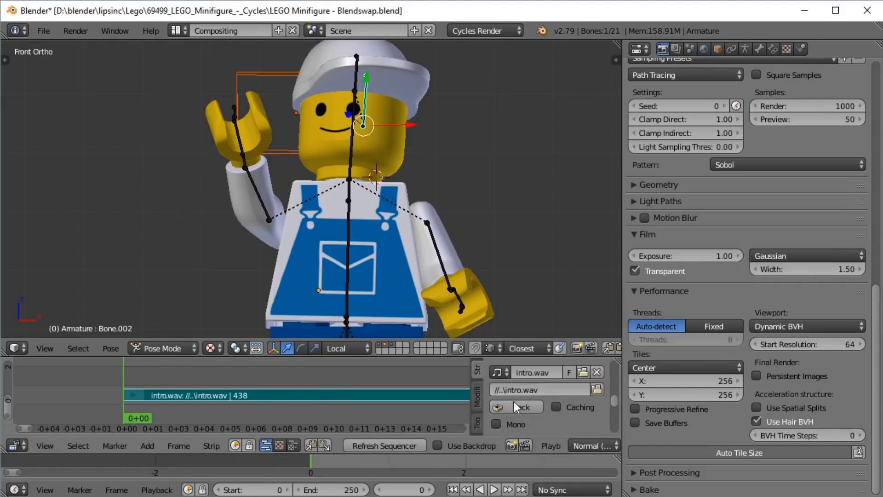
scroll(507, 409, "up", 2)
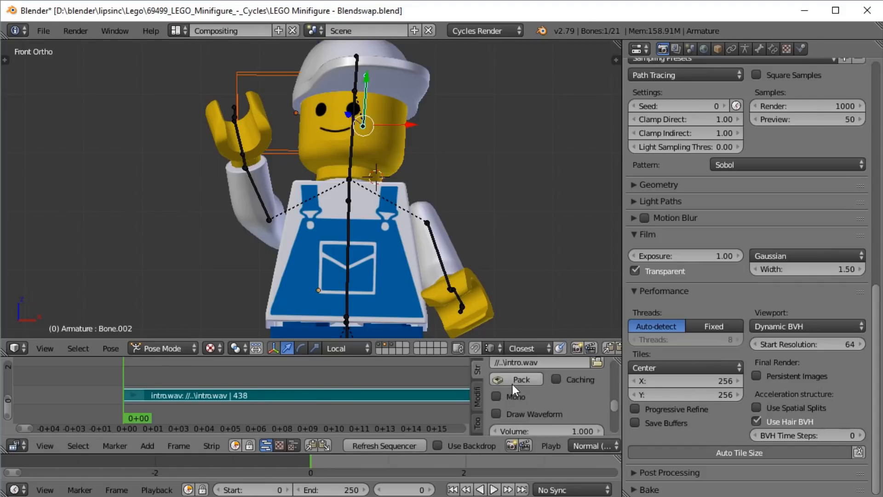
left_click(496, 413)
middle_click_drag(360, 394, 300, 395)
scroll(301, 395, "down", 2)
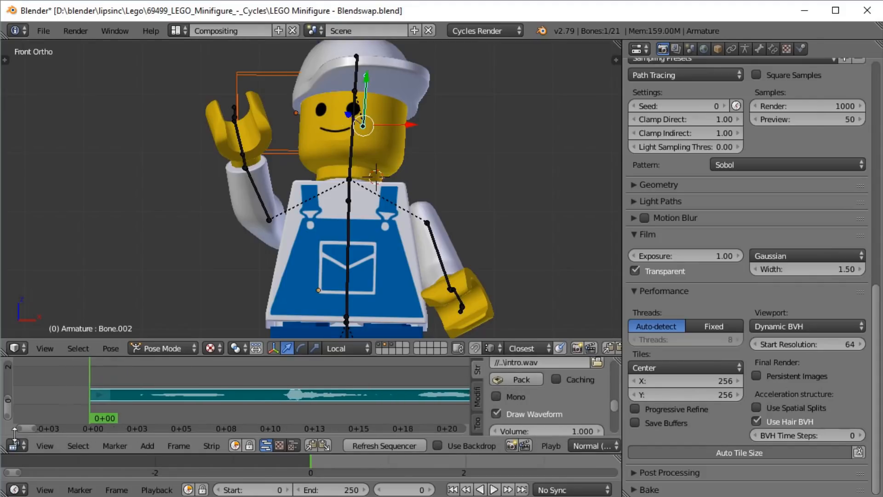
- Move the playhead to the end of the speech at frame 383 and set the animation's end frame to 383
left_click_drag(35, 429, 469, 428)
left_click_drag(405, 413, 407, 412)
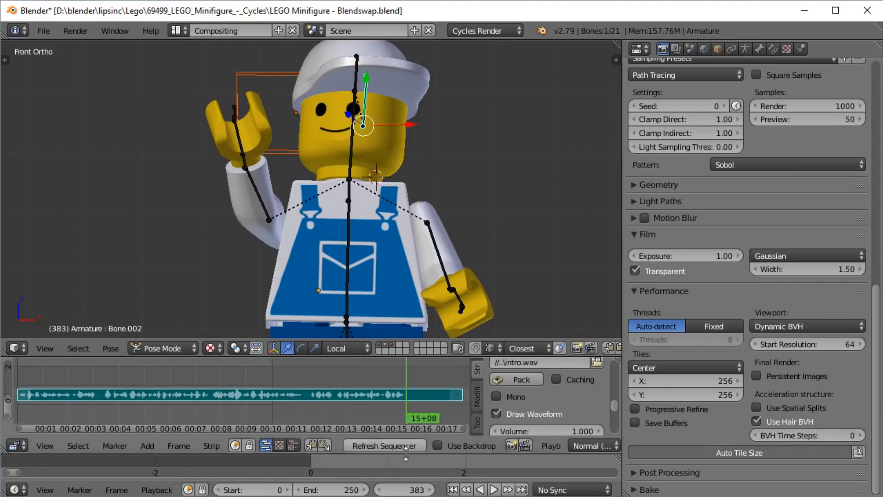
left_click(487, 489)
scroll(510, 462, "down", 6)
scroll(522, 449, "down", 1)
scroll(520, 459, "down", 8)
scroll(527, 459, "down", 3)
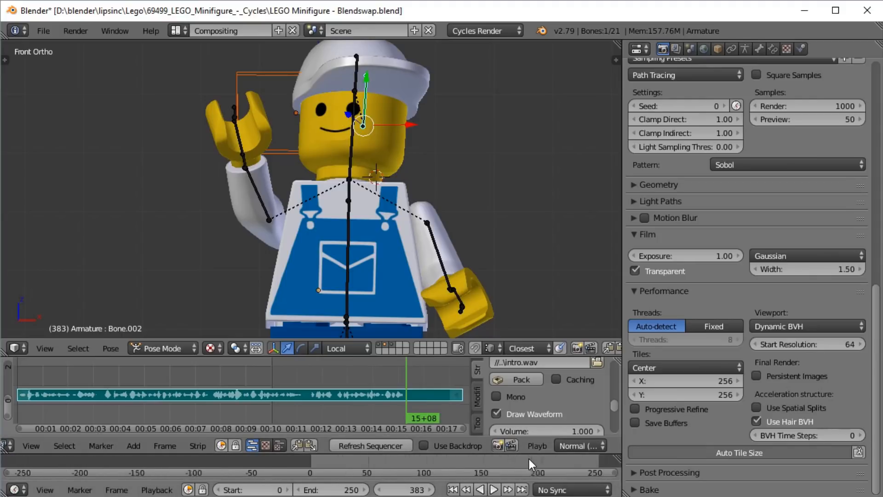
middle_click_drag(526, 459, 286, 457)
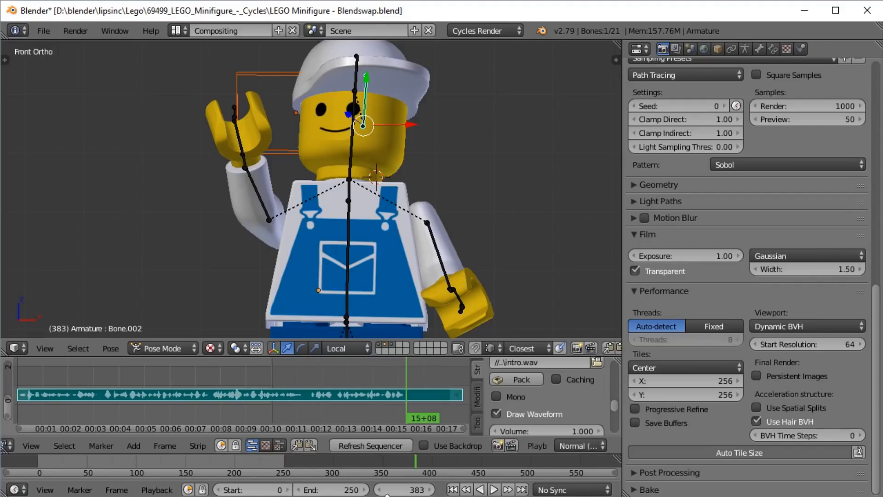
left_click(328, 489)
type("383")
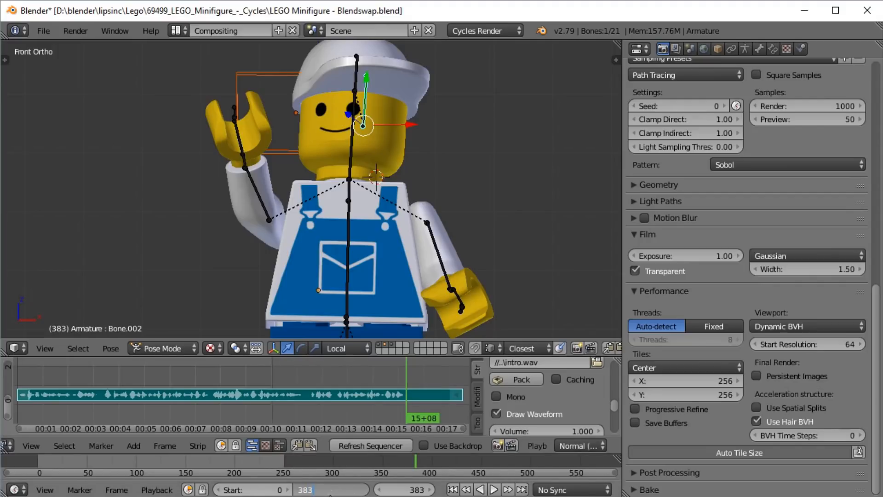
key("Return")
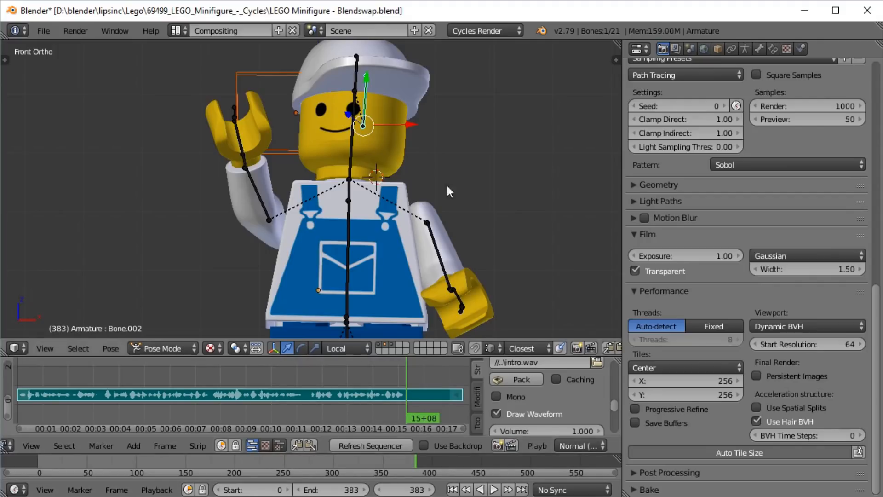
- Set the timeline's playback sync mode to AV-sync
scroll(424, 391, "down", 1)
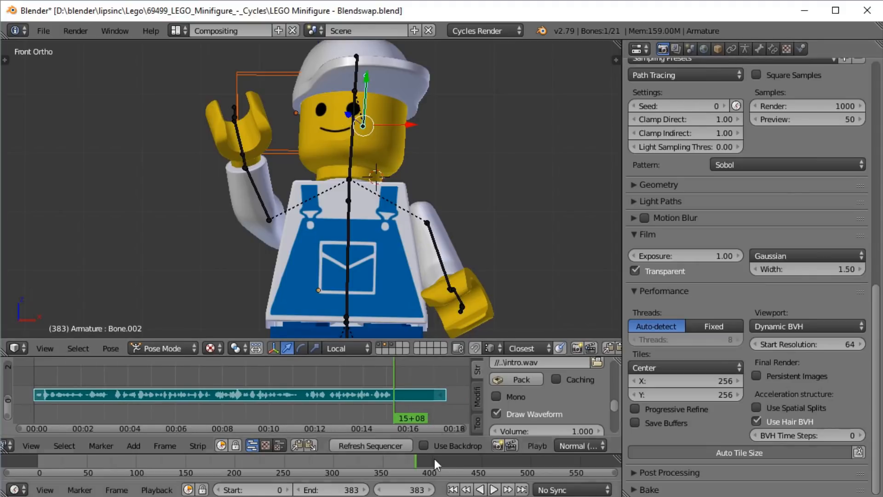
left_click(557, 492)
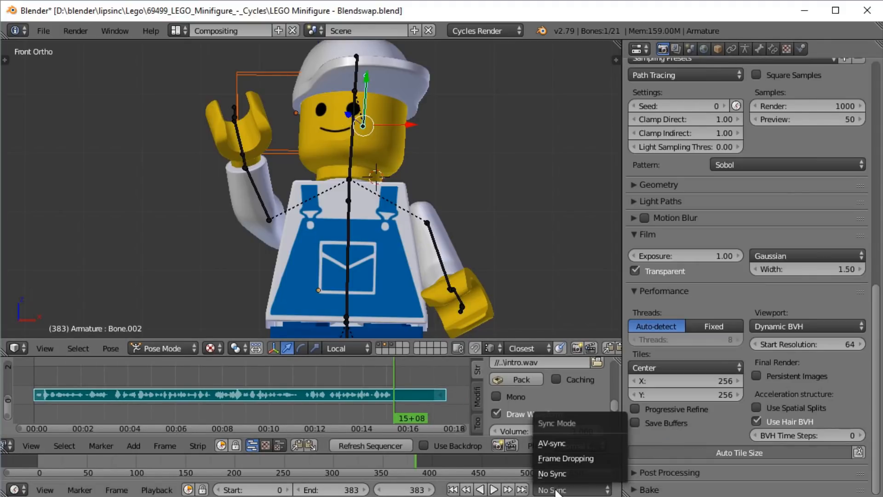
left_click(556, 444)
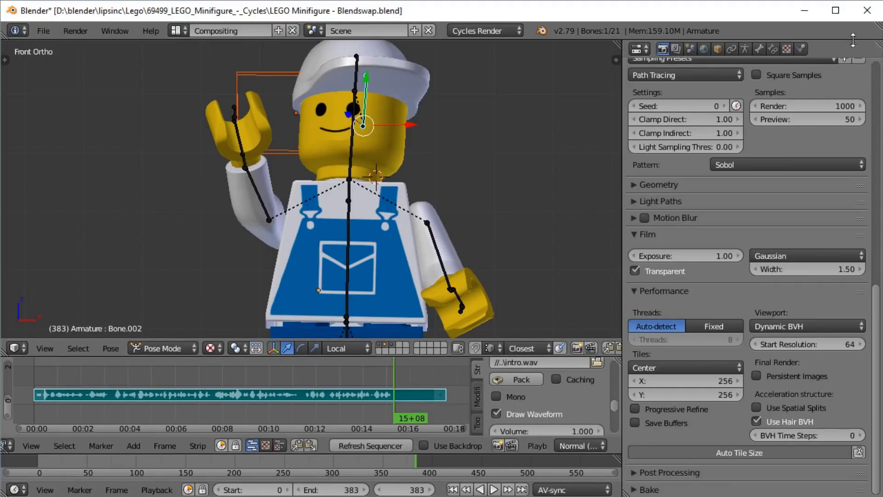
- Choose intro.wav from D:\blender\lipsinc\Lego as the Rhubarb Lipsync sound file and run Rhubarb lipsync with start frame 0
left_click(745, 49)
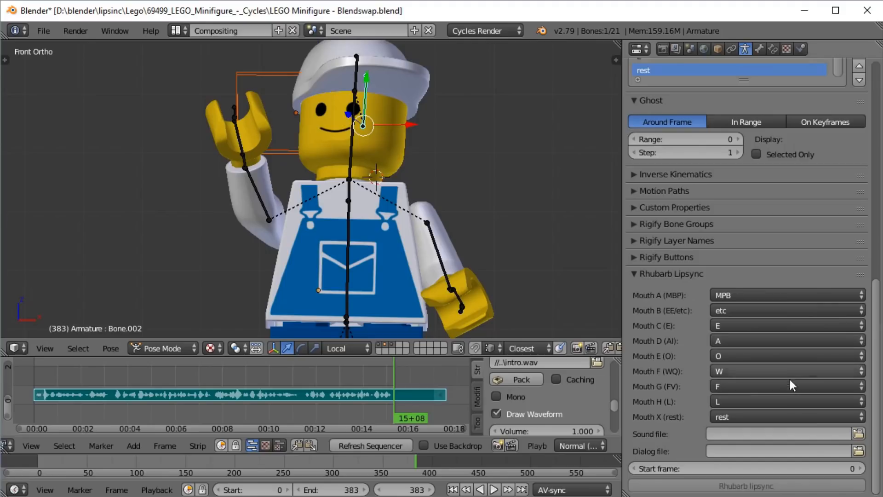
left_click(858, 434)
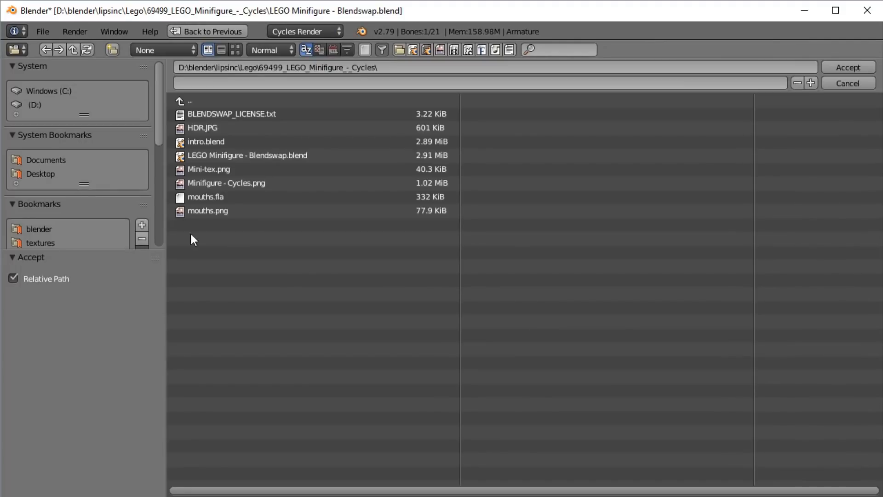
left_click(184, 101)
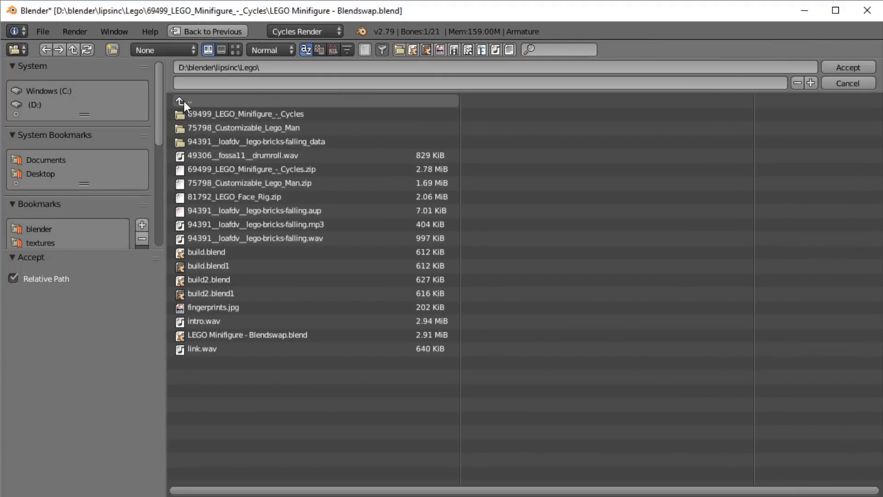
left_click(248, 321)
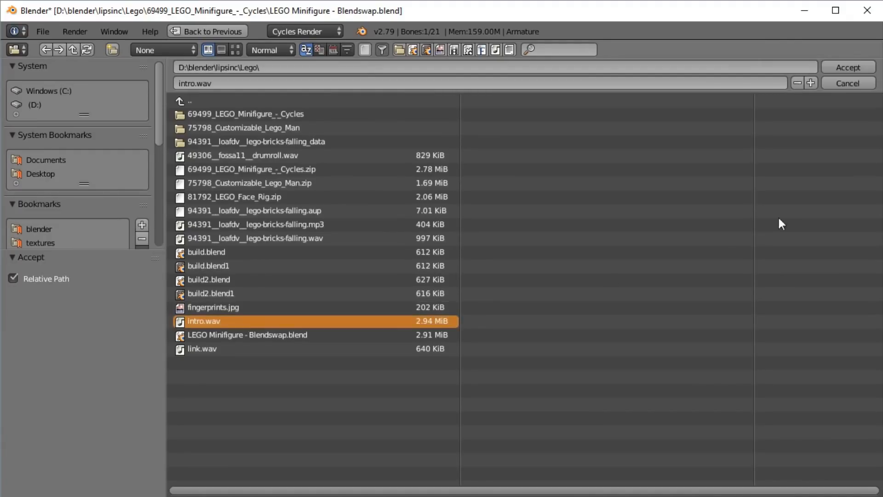
left_click(846, 68)
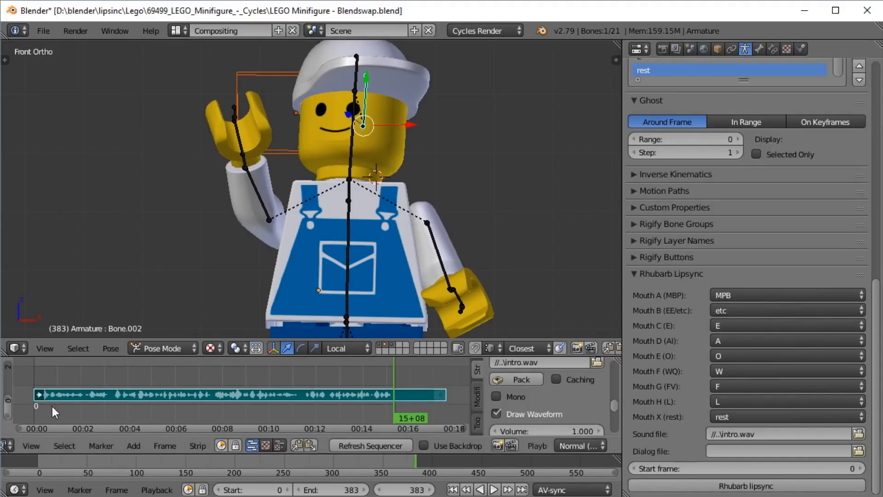
left_click(761, 486)
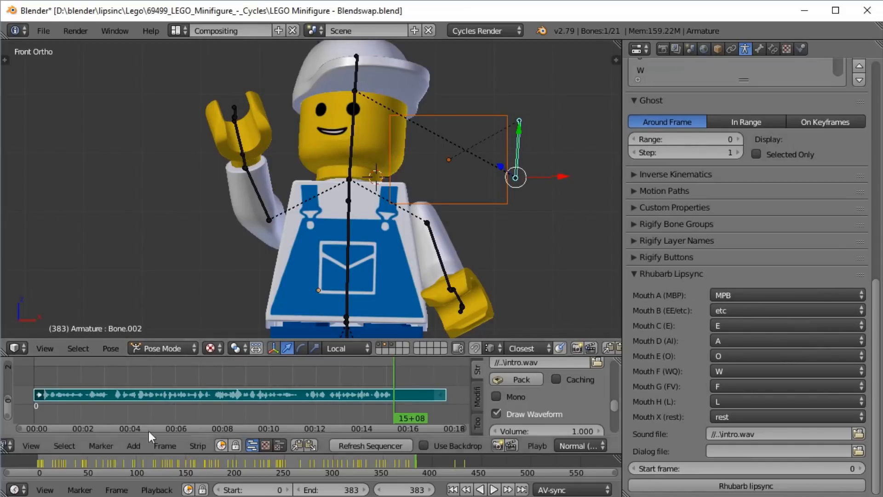
- Play the lip-sync animation from the start and scrub through the first 90 frames to check the mouth movement
left_click(40, 461)
key("alt+a")
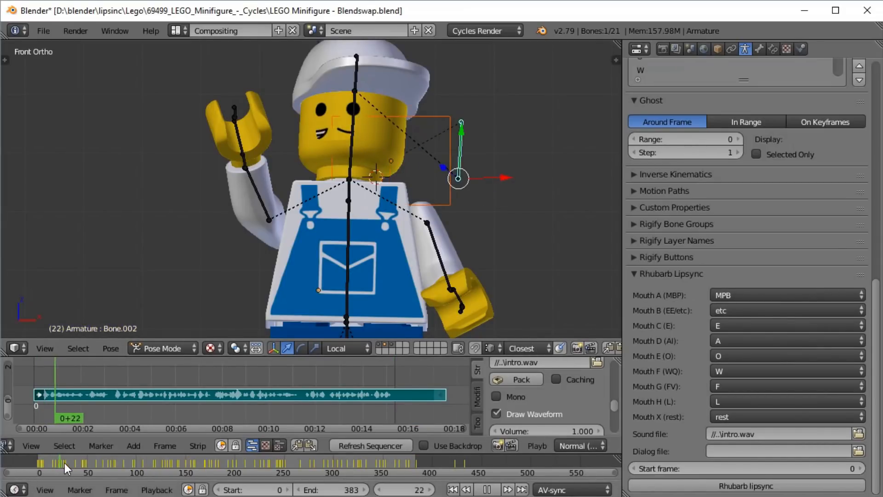
left_click_drag(82, 462, 127, 462)
key("alt+a")
- Change the sequencer area to a Dope Sheet to view the generated mouth keyframes
scroll(14, 445, "up", 2)
scroll(83, 444, "down", 2)
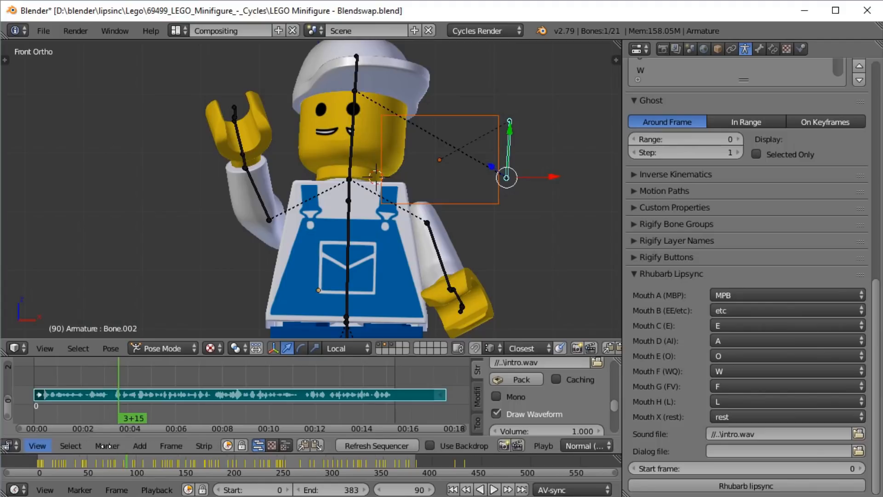
scroll(102, 445, "up", 3)
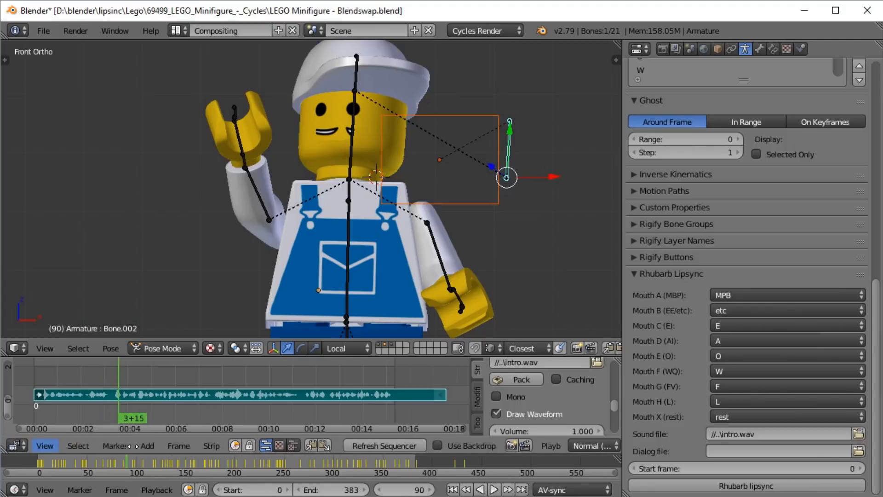
left_click(16, 443)
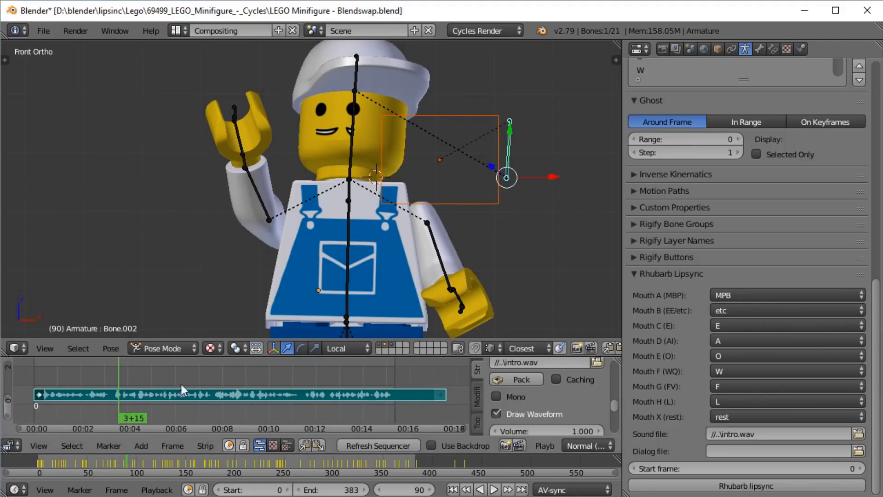
left_click(11, 447)
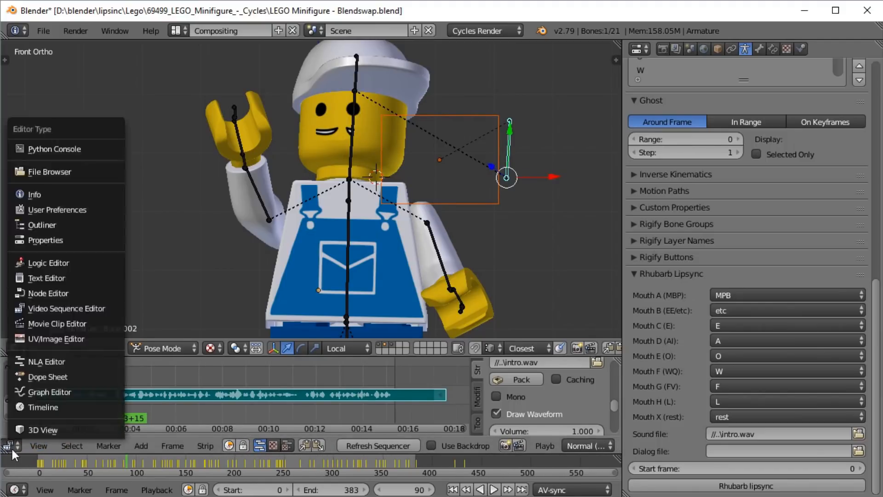
left_click(48, 377)
scroll(230, 400, "down", 2)
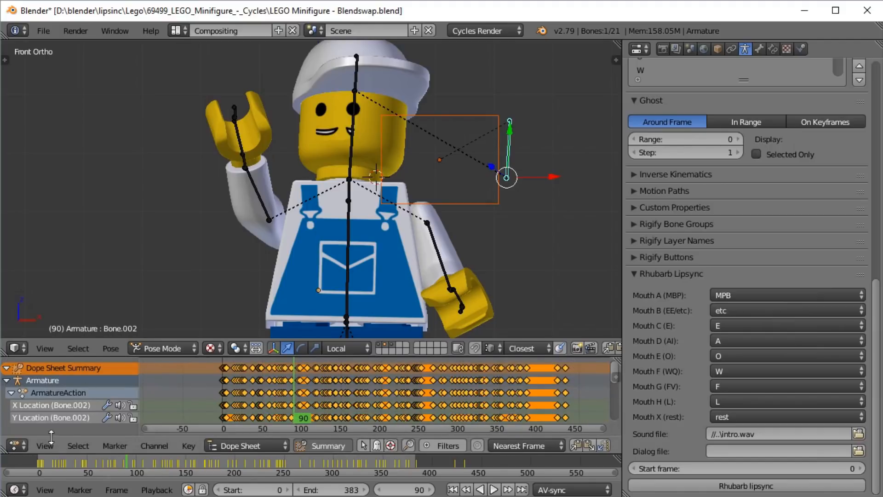
- Turn the area above the timeline into a Graph Editor and frame the mouth bone's curves between about frames 15 and 80
left_click(14, 445)
left_click(41, 392)
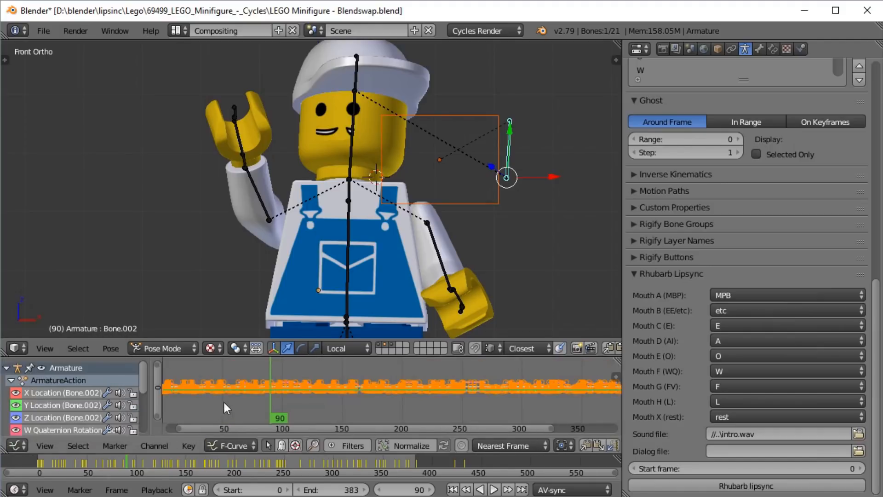
scroll(238, 401, "down", 2)
left_click_drag(568, 428, 162, 399)
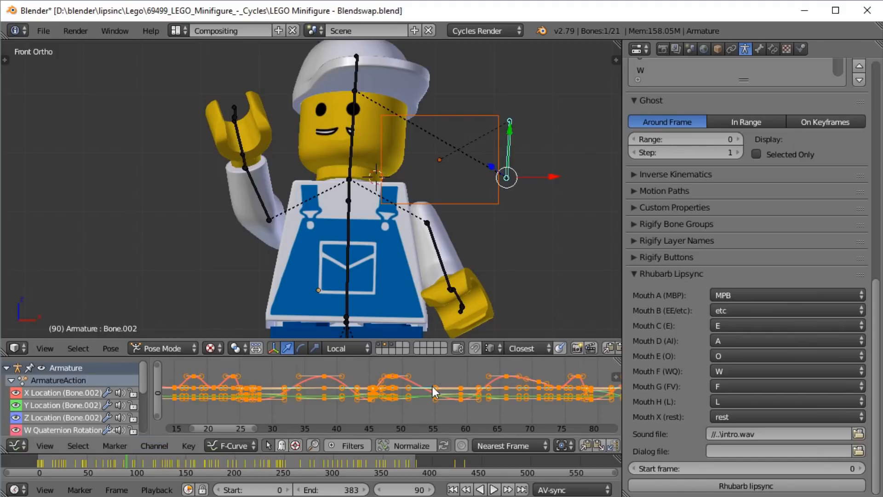
- Set the interpolation mode of all the mouth bone's keyframes to Constant and play and scrub the animation to check the mouth changes
key("a")
key("a")
left_click(193, 444)
mouse_move(163, 446)
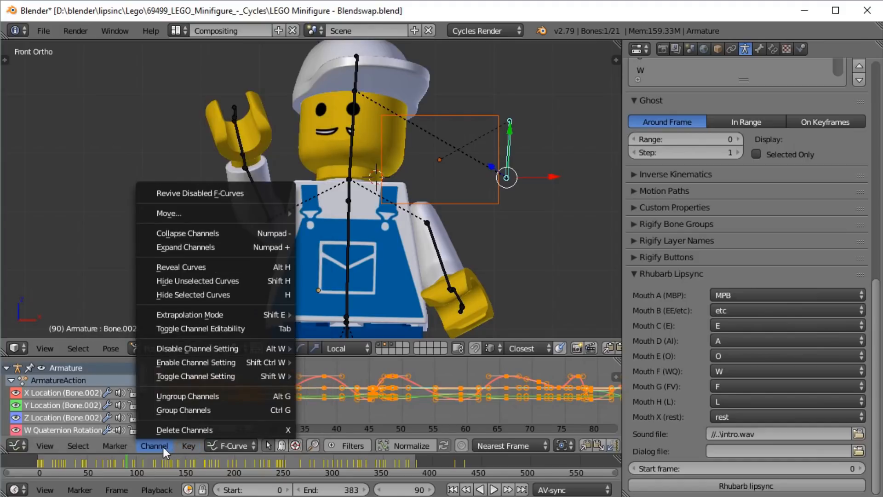
mouse_move(187, 316)
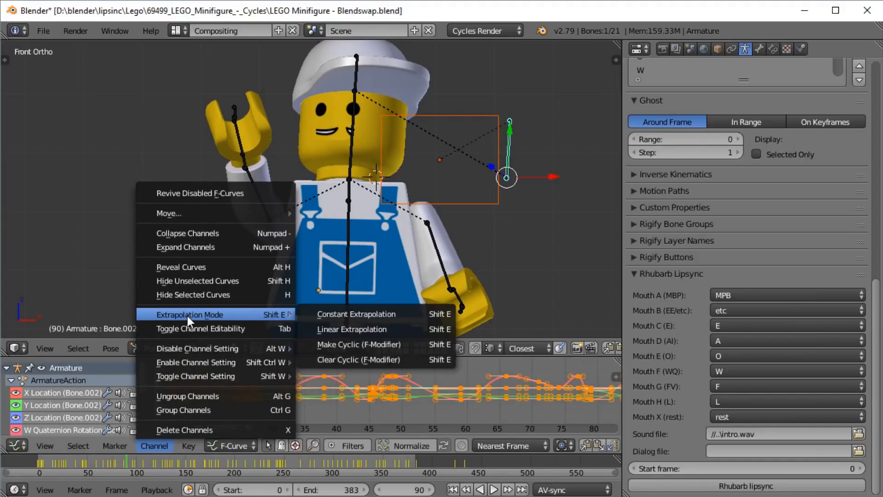
left_click(189, 446)
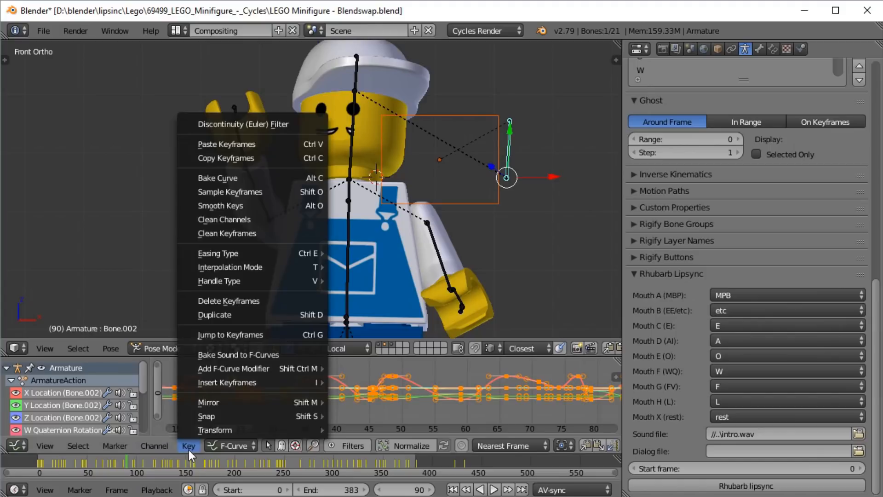
mouse_move(236, 268)
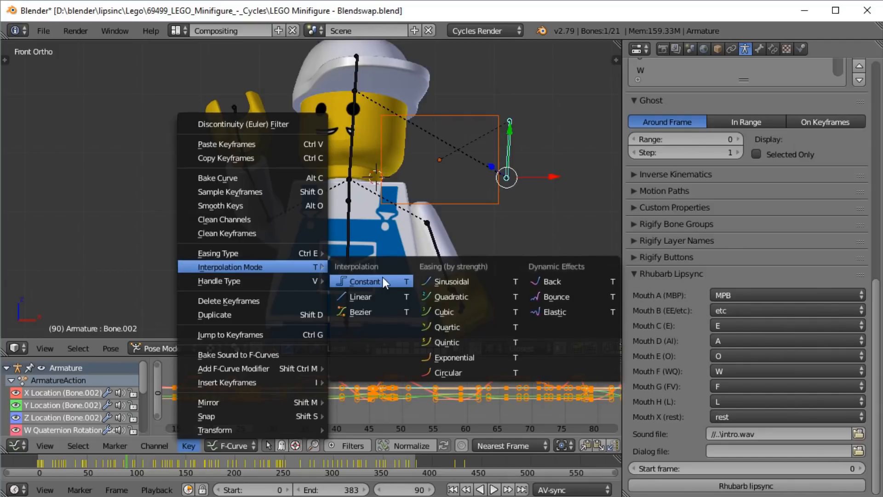
left_click(382, 277)
left_click_drag(189, 390, 198, 389)
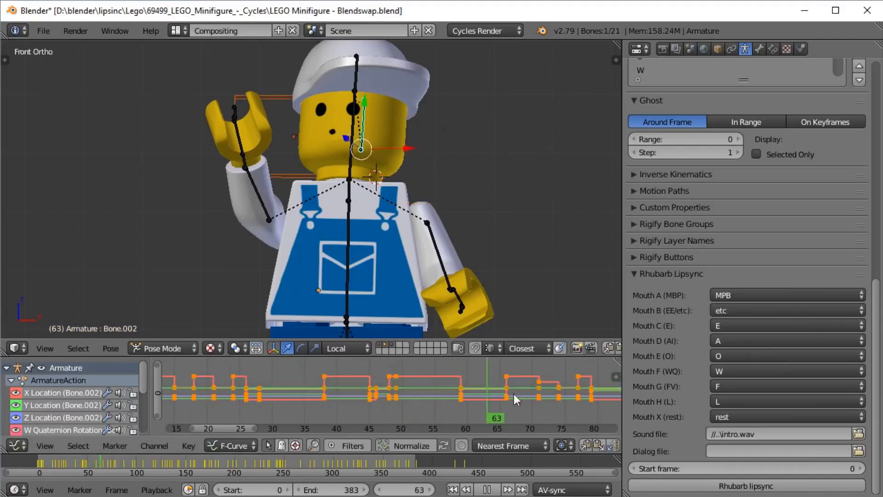
left_click_drag(525, 395, 448, 389)
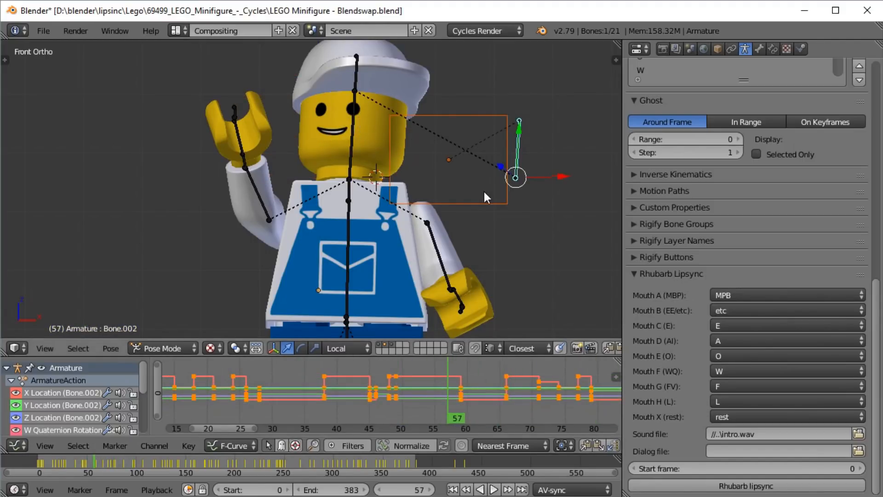